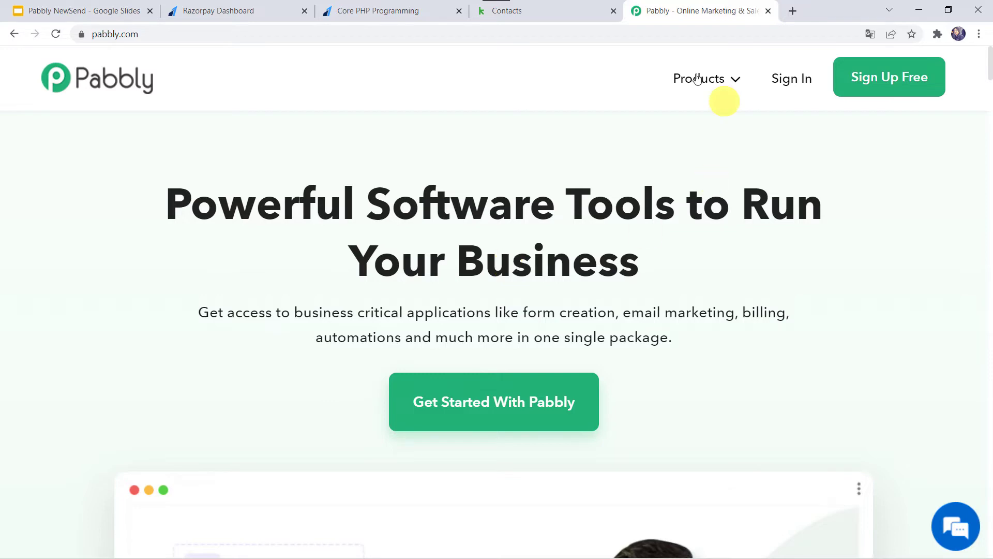
Sign in from the Pabbly Connect product page, open the dashboard and start a new workflow.
mouse_move(704, 78)
click(333, 282)
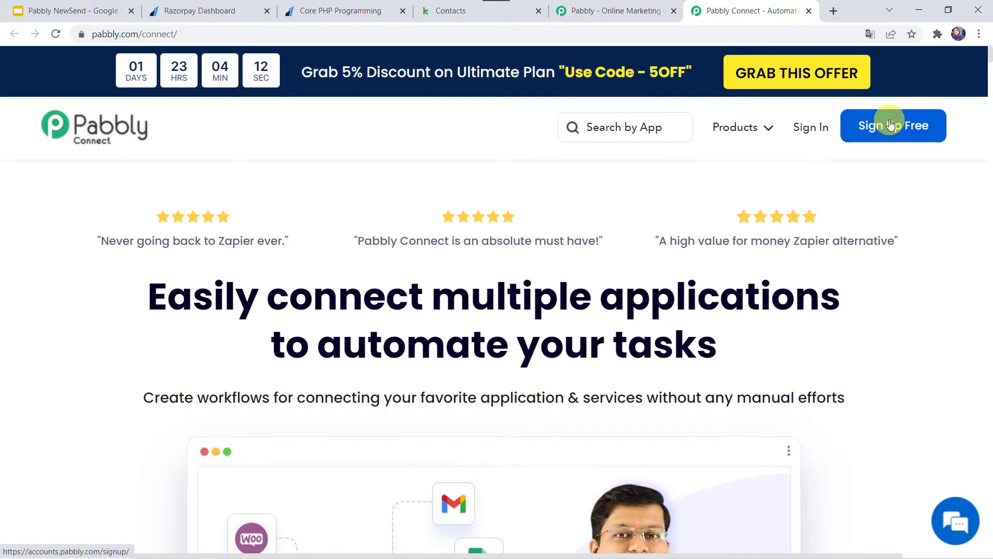
click(809, 132)
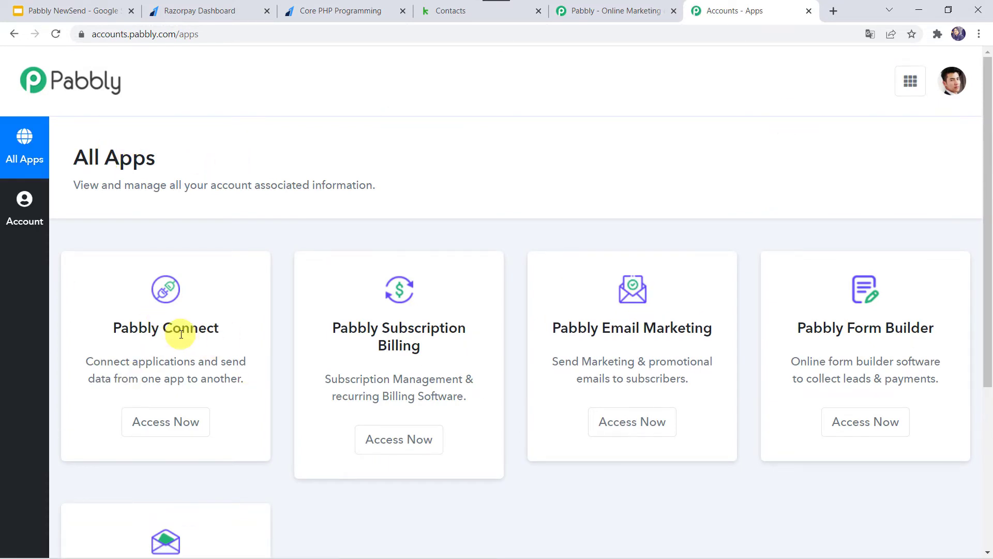
click(156, 425)
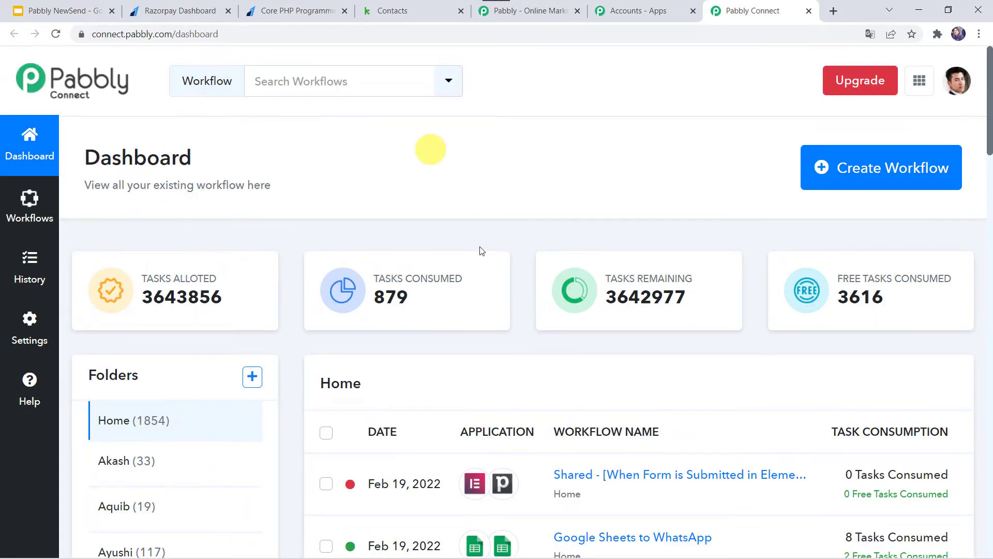
scroll(439, 397, down, 5)
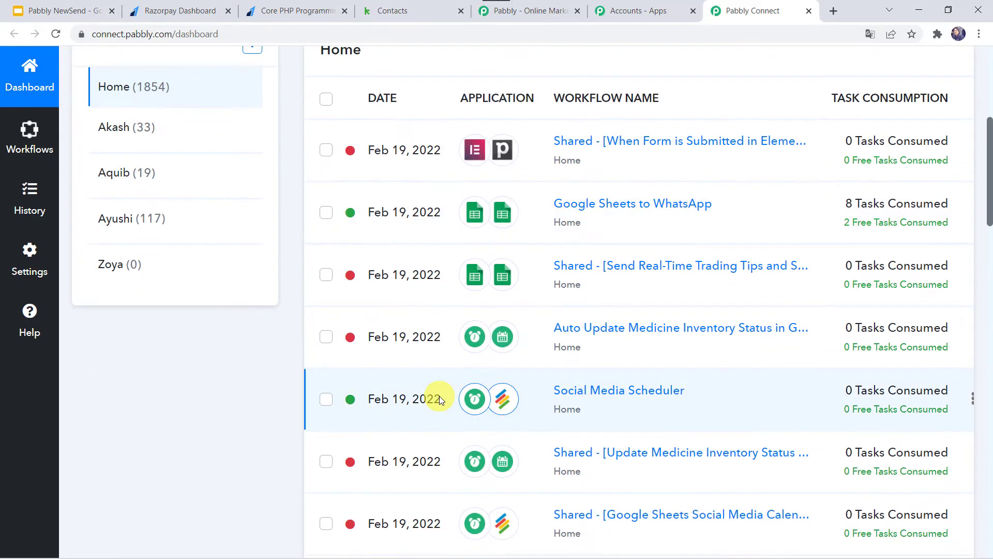
scroll(439, 396, up, 6)
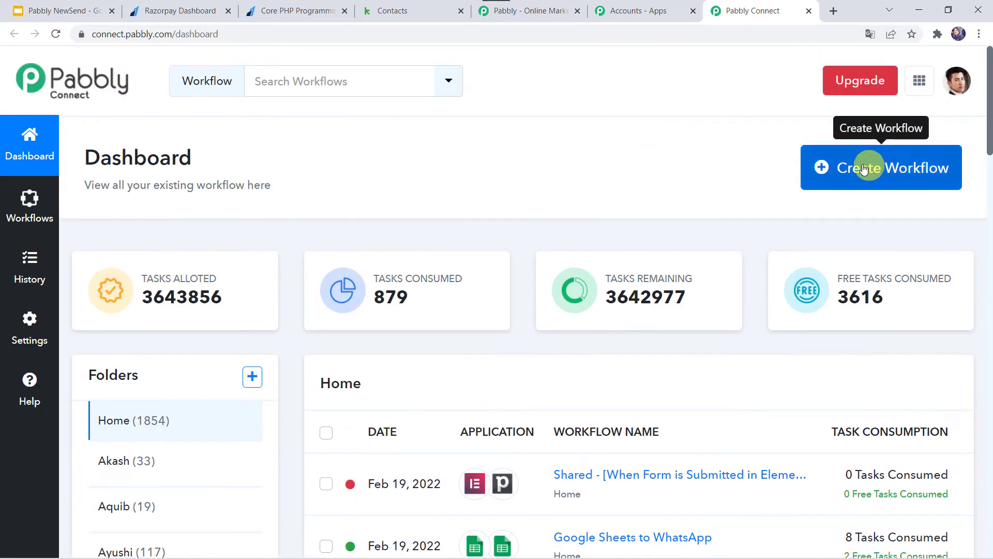
click(890, 174)
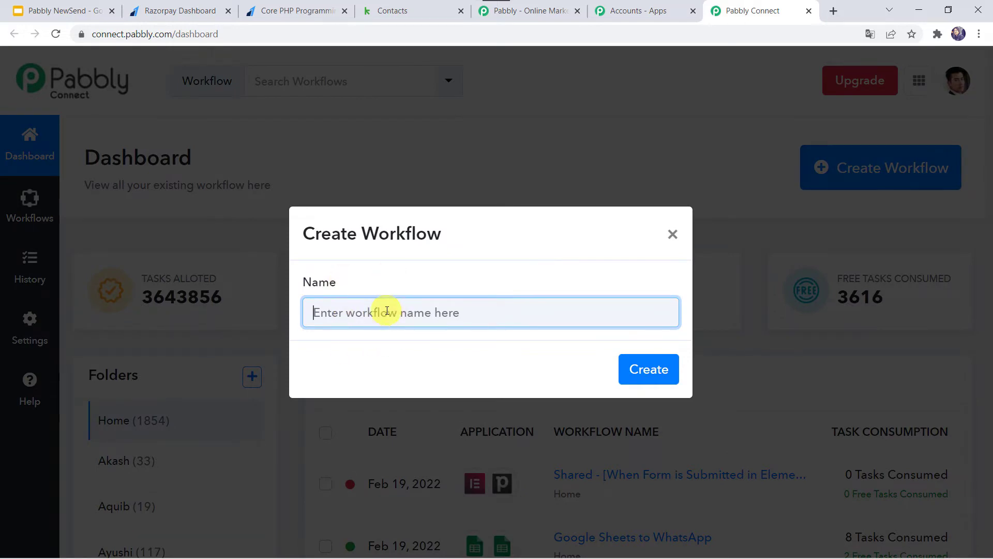
Name the workflow 'Razorpay to Keap CRM Integration', correcting the 'Kear' typo, and create it.
text(Razorpay)
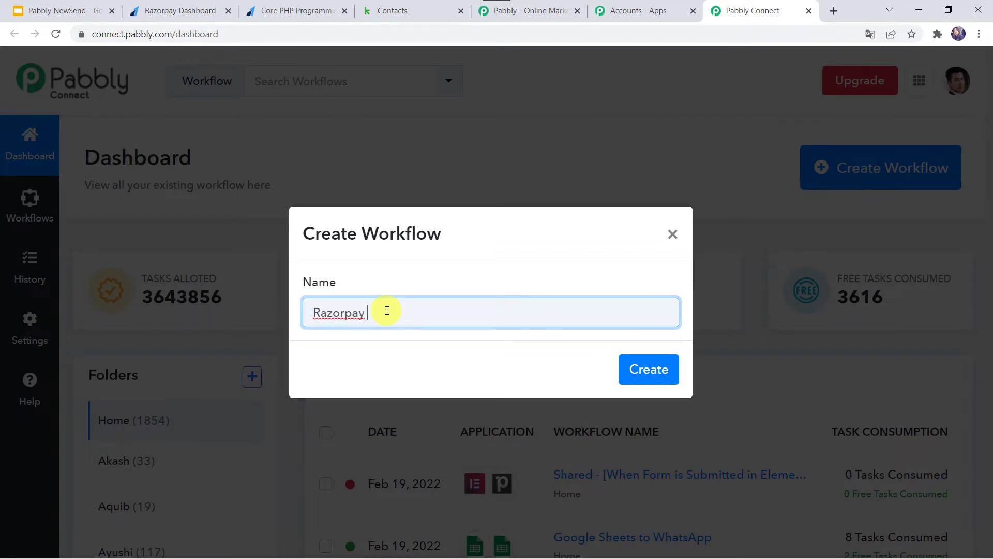
text( to Kear CRM Integration)
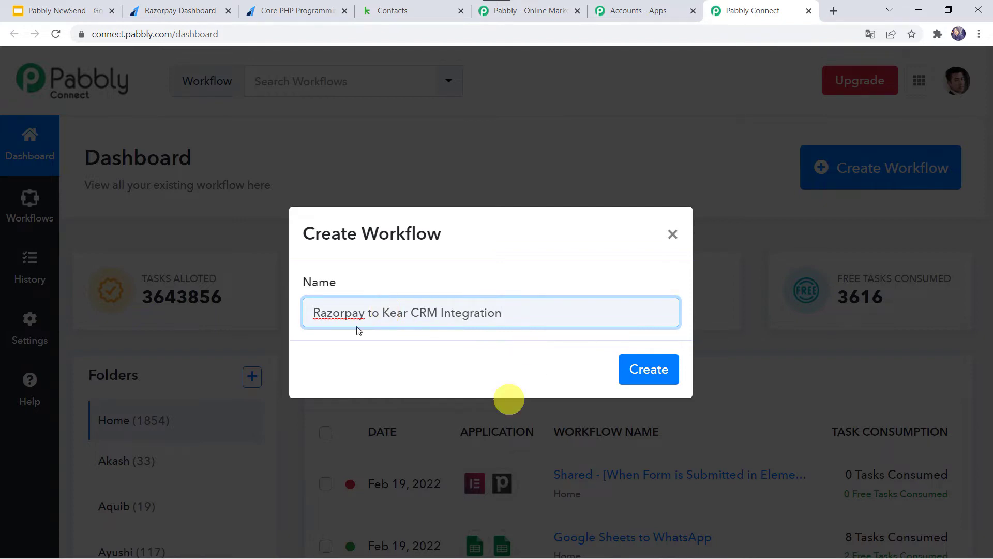
click(409, 316)
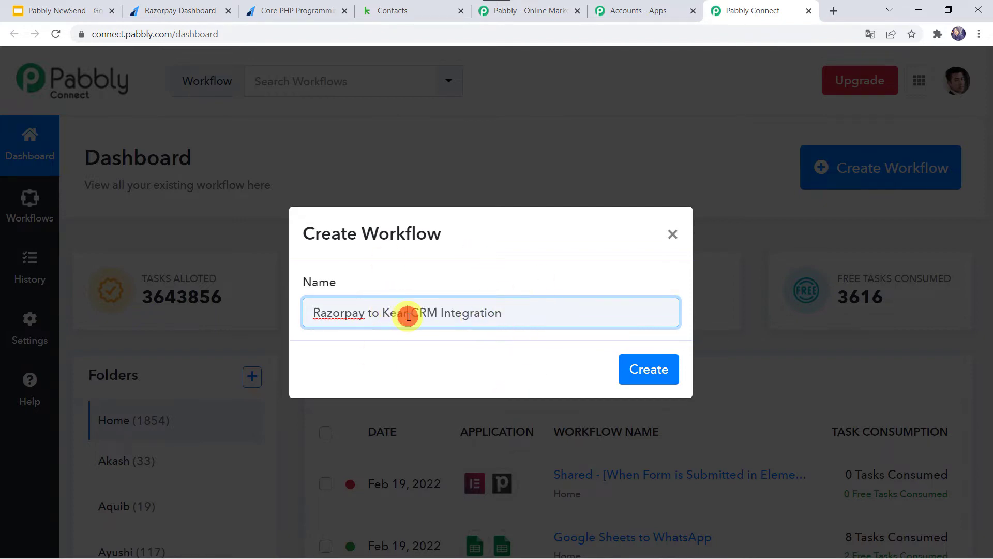
key(BackSpace)
text(p)
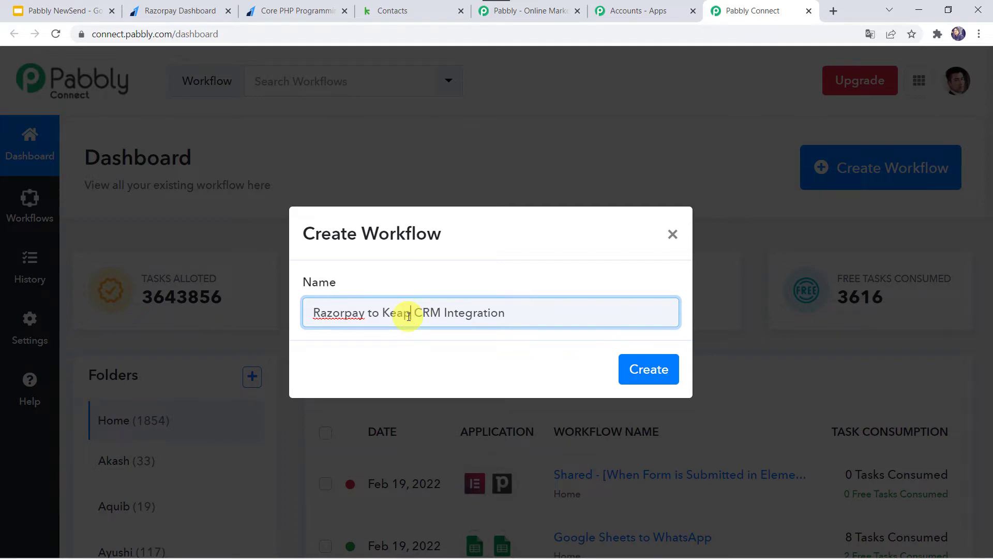
click(658, 368)
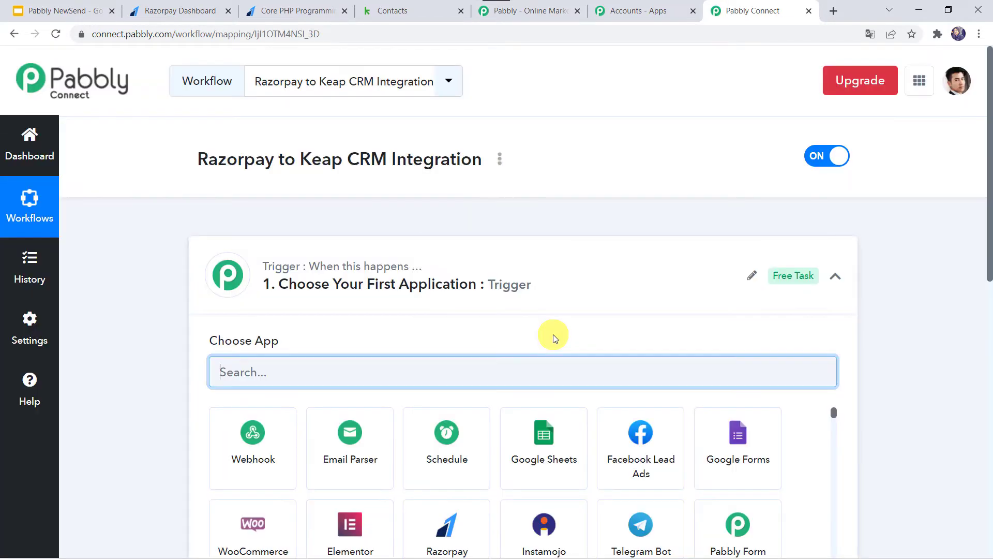
Search 'raz' and choose Razorpay as the trigger app.
click(535, 286)
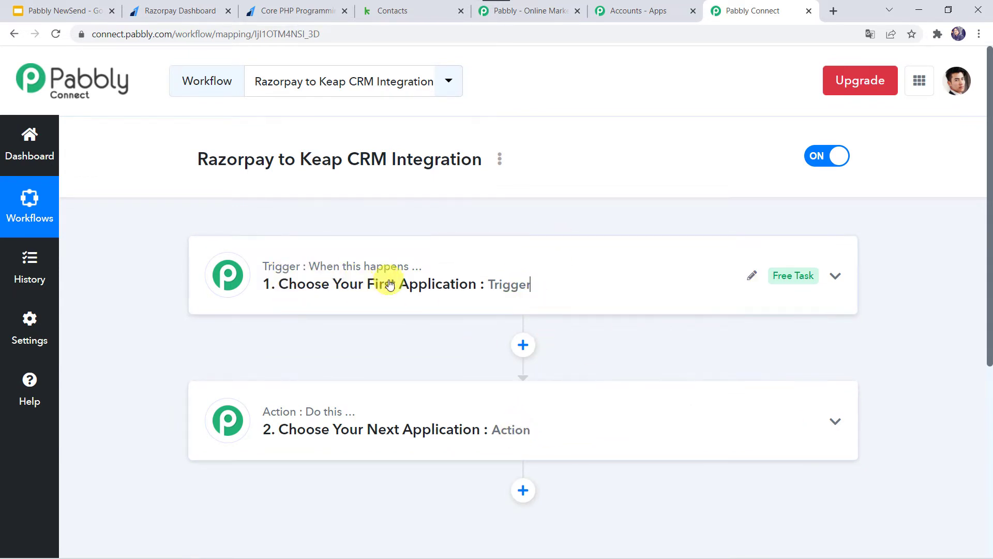
mouse_move(327, 414)
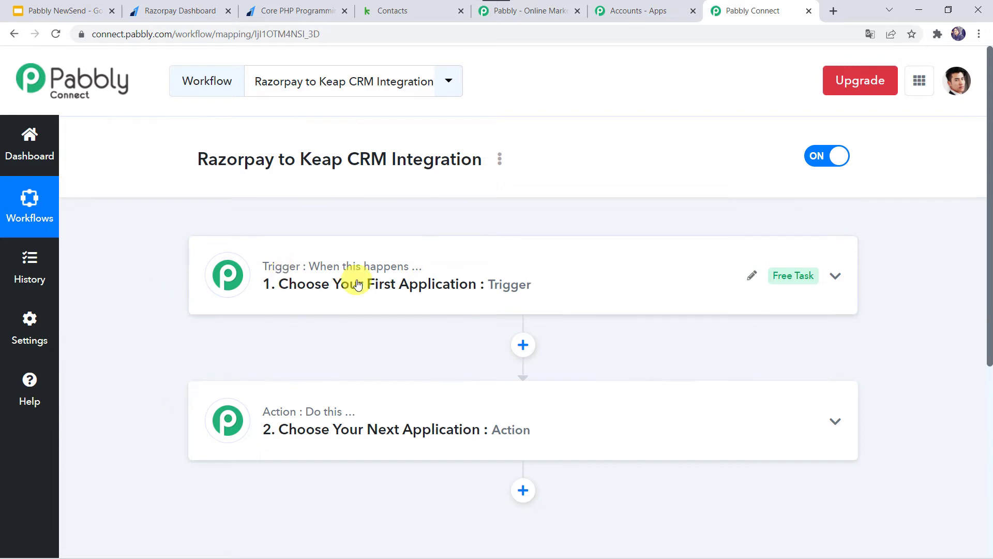
click(553, 292)
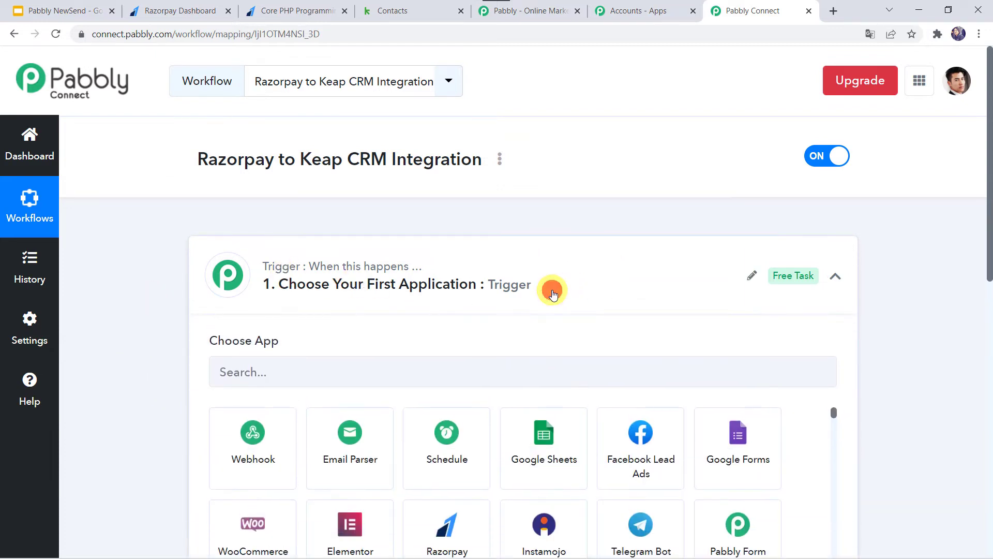
click(265, 367)
text(razor)
click(252, 449)
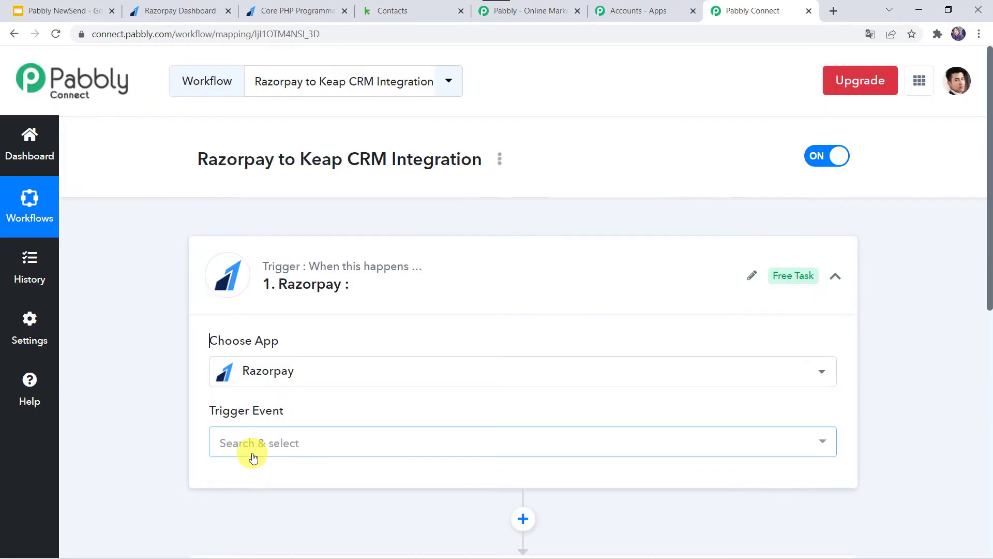
Set the trigger event to Payment Failed and copy the webhook URL.
scroll(252, 454, down, 2)
click(252, 342)
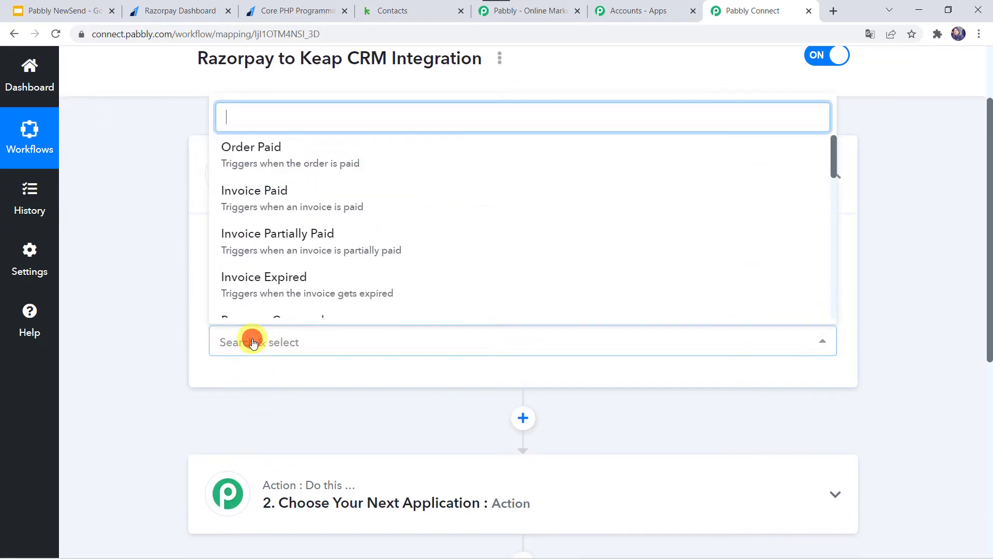
scroll(289, 202, down, 3)
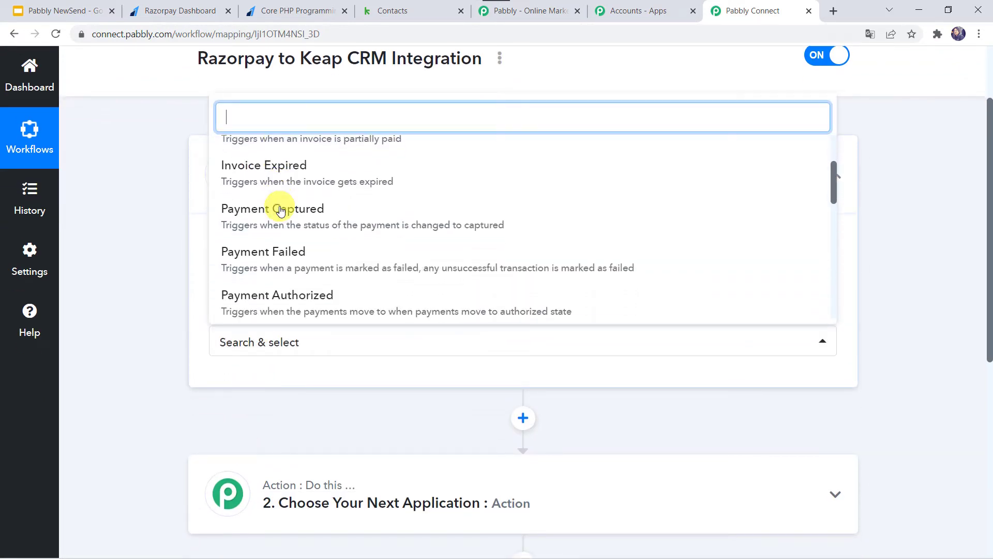
click(267, 231)
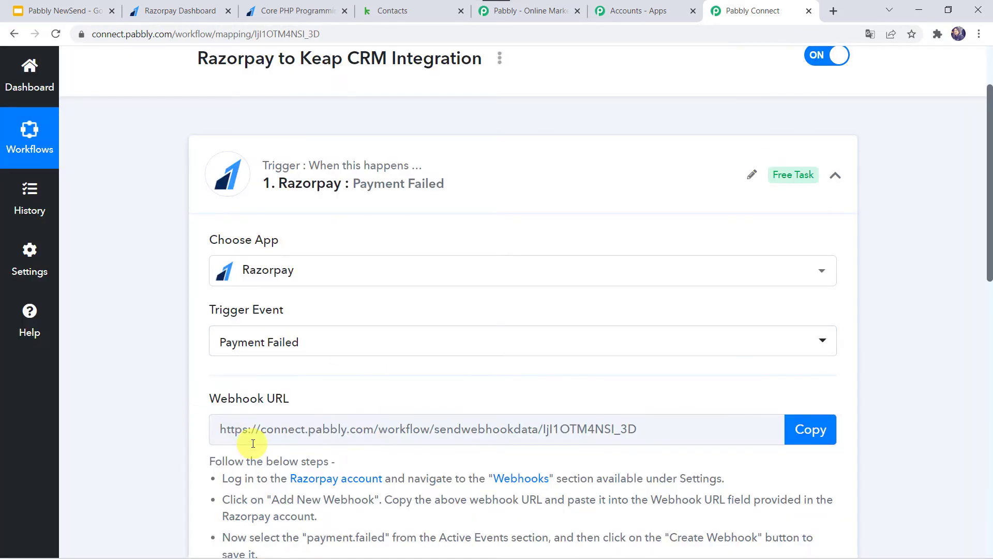
scroll(397, 416, down, 5)
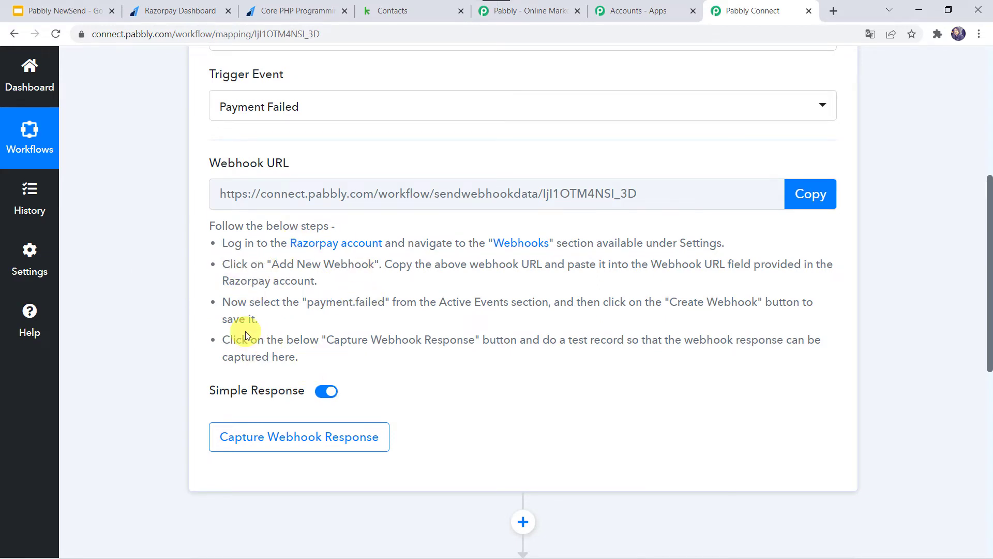
scroll(245, 335, up, 2)
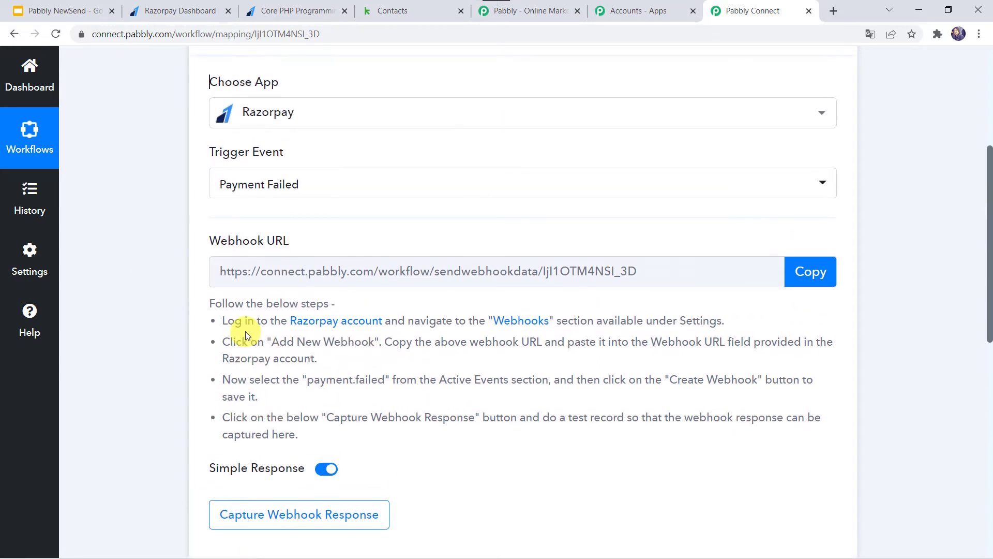
click(811, 275)
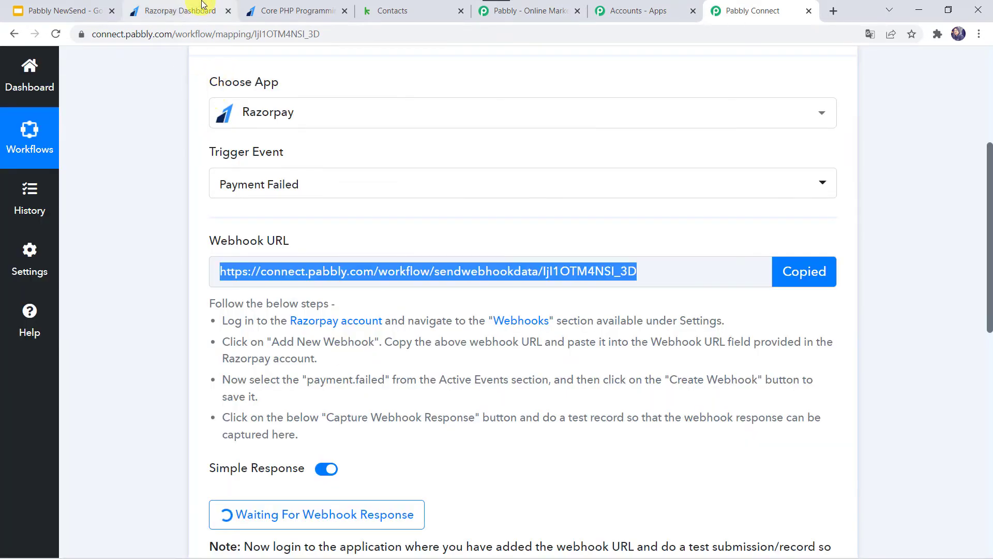
In the Razorpay dashboard, go to Settings > Webhooks and start adding a new webhook.
click(201, 6)
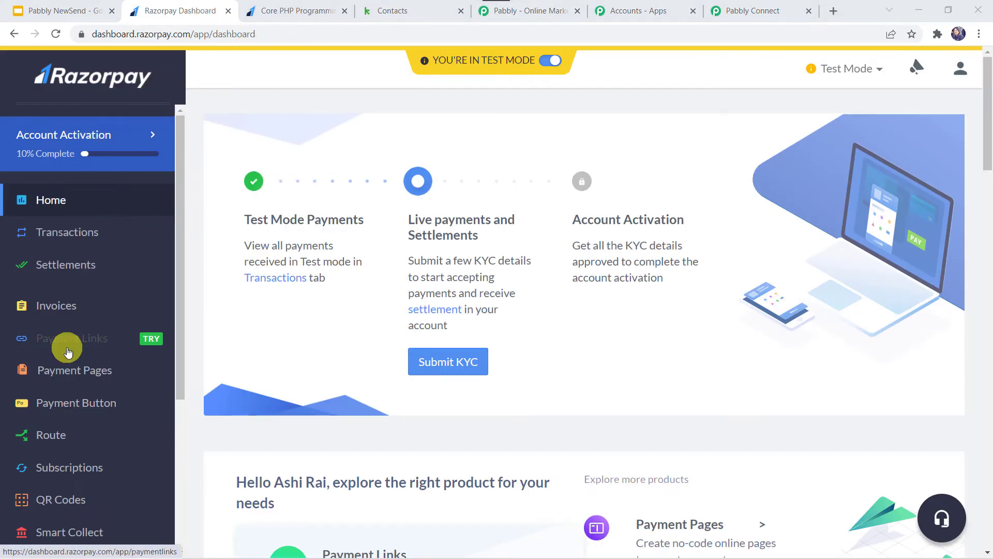
scroll(67, 352, down, 5)
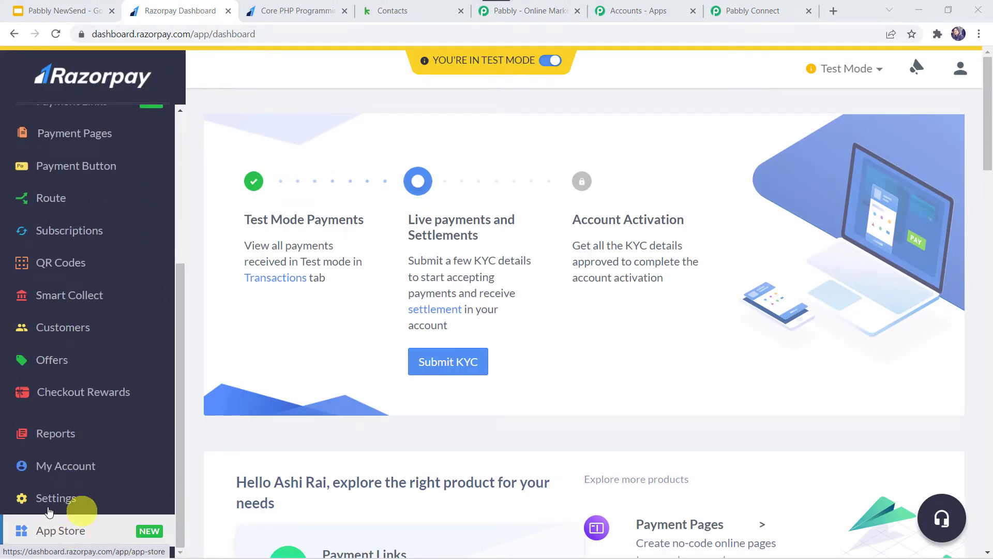
click(64, 500)
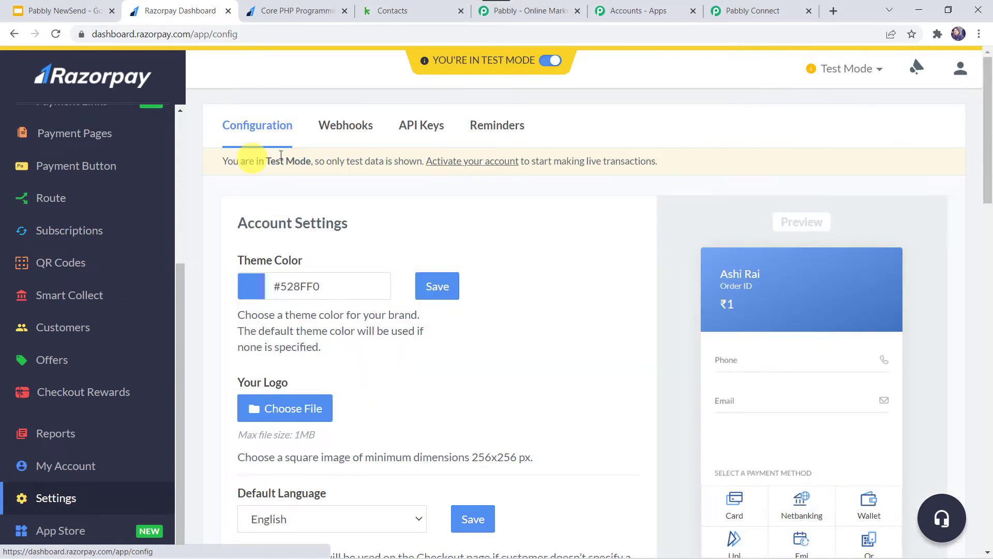
click(356, 126)
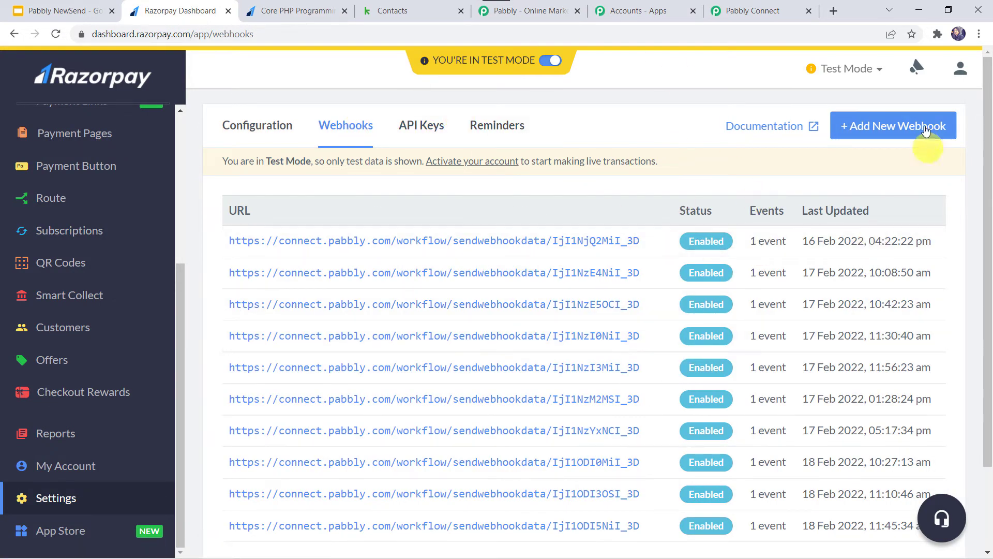
click(878, 128)
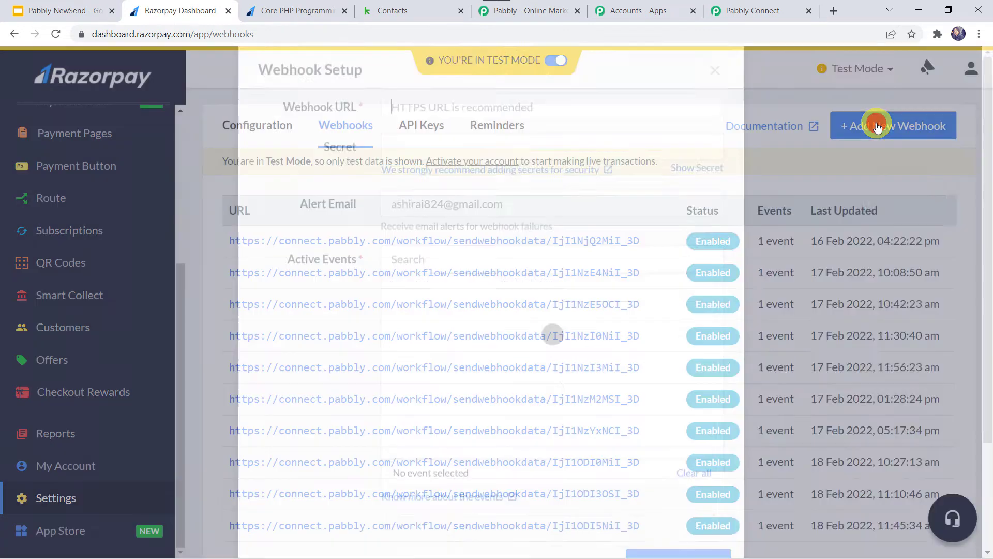
Paste the Pabbly webhook URL, subscribe to payment.failed, and create the webhook.
click(412, 161)
right_click(413, 161)
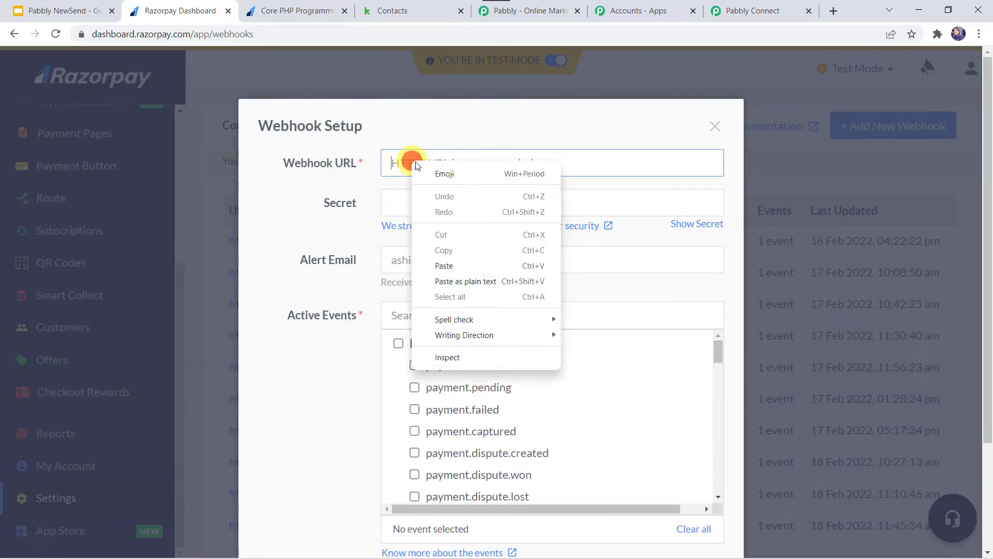
click(456, 265)
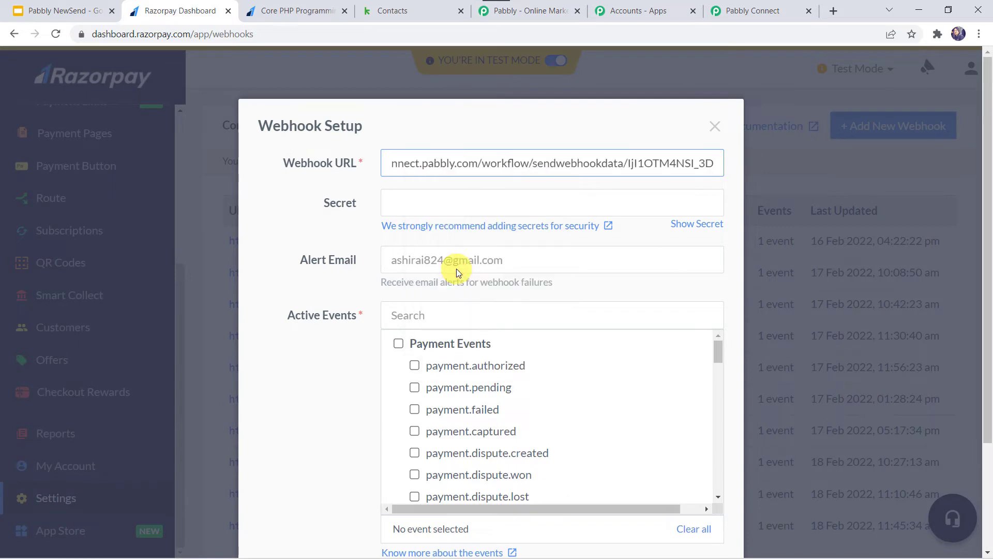
scroll(456, 269, down, 1)
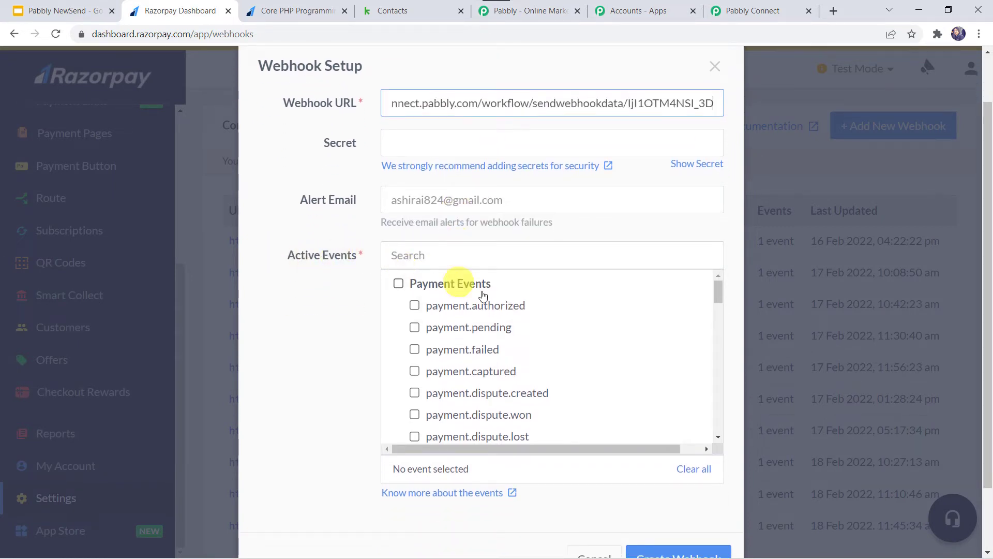
click(415, 350)
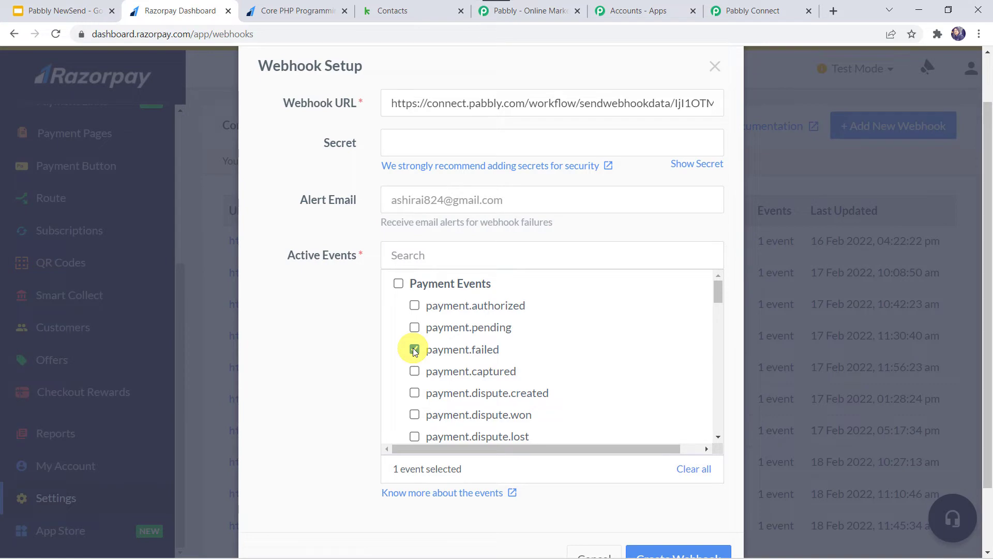
scroll(328, 377, down, 2)
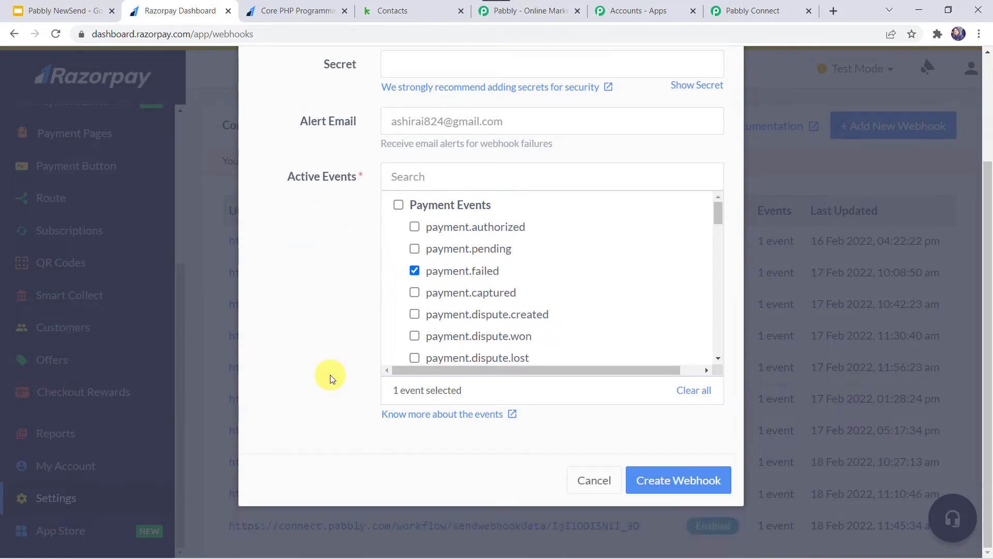
click(675, 493)
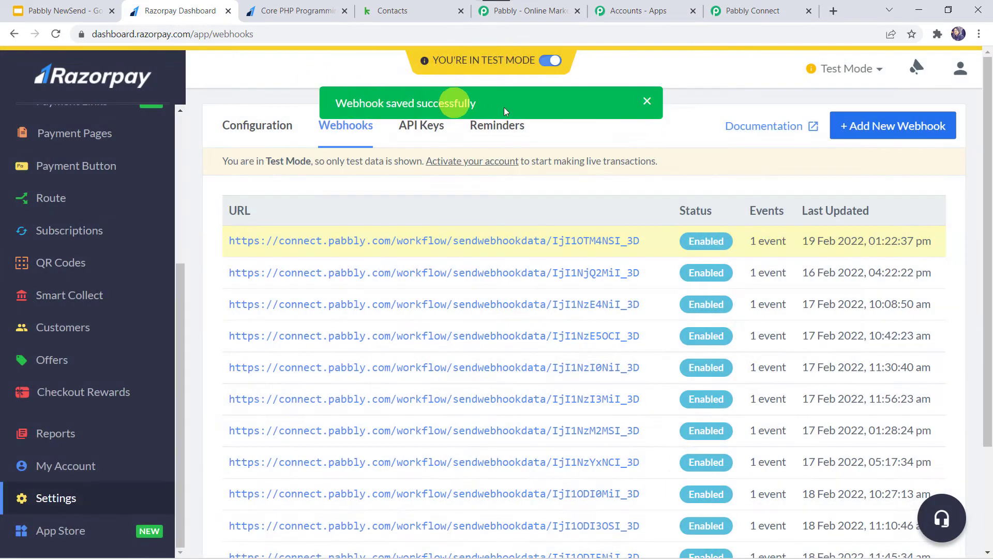
click(731, 10)
Check that the Razorpay trigger is still waiting for a webhook response.
scroll(342, 439, down, 3)
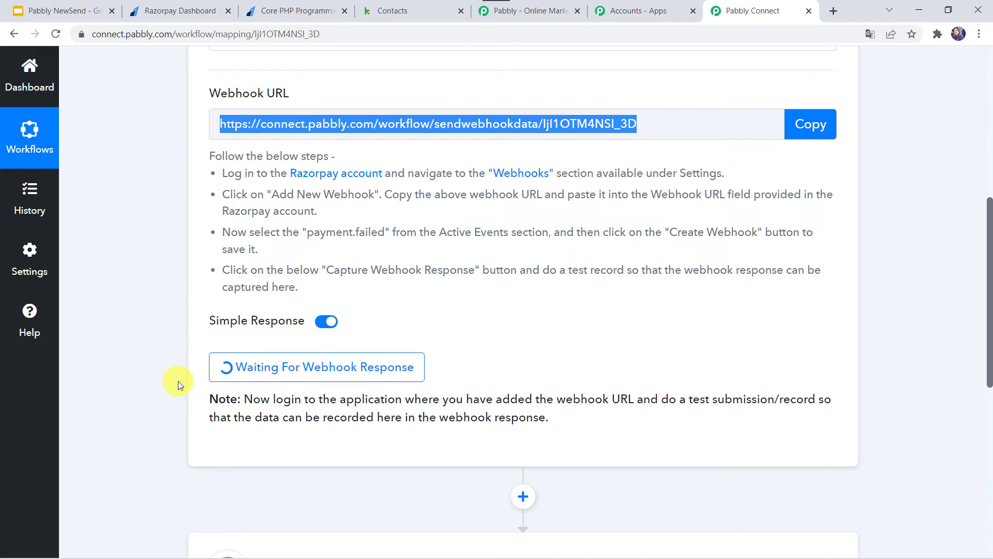
click(289, 7)
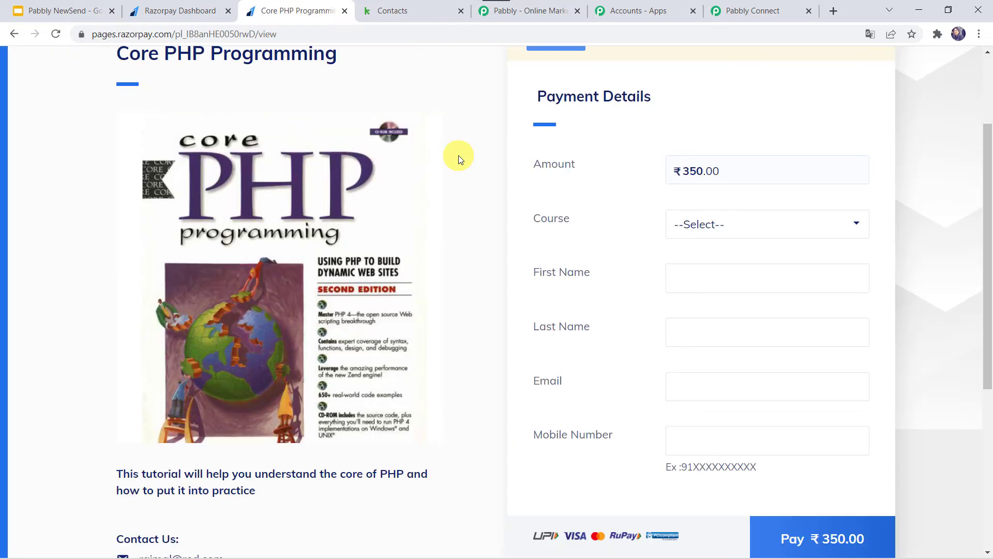
Select the Core PHP Programming course on the payment page.
scroll(459, 155, up, 3)
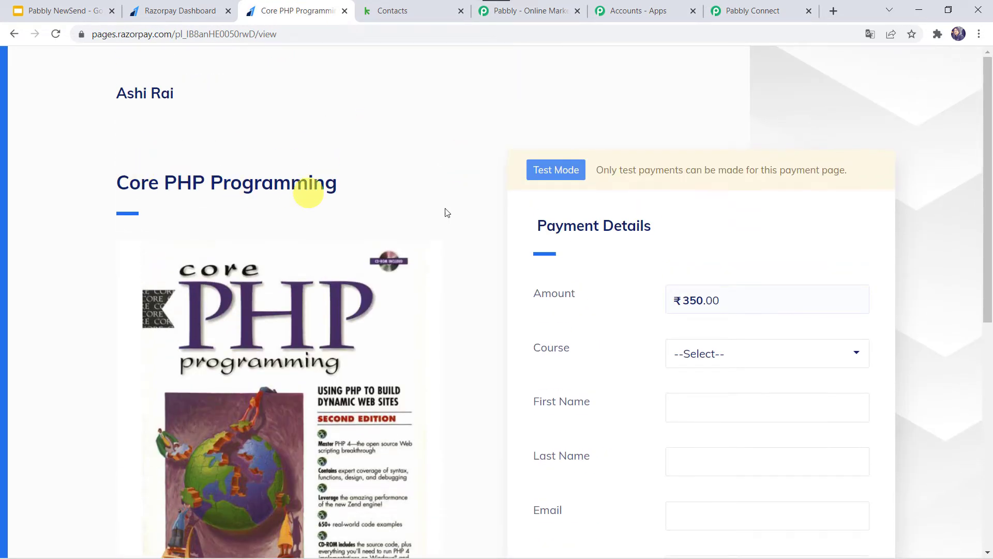
scroll(572, 261, down, 2)
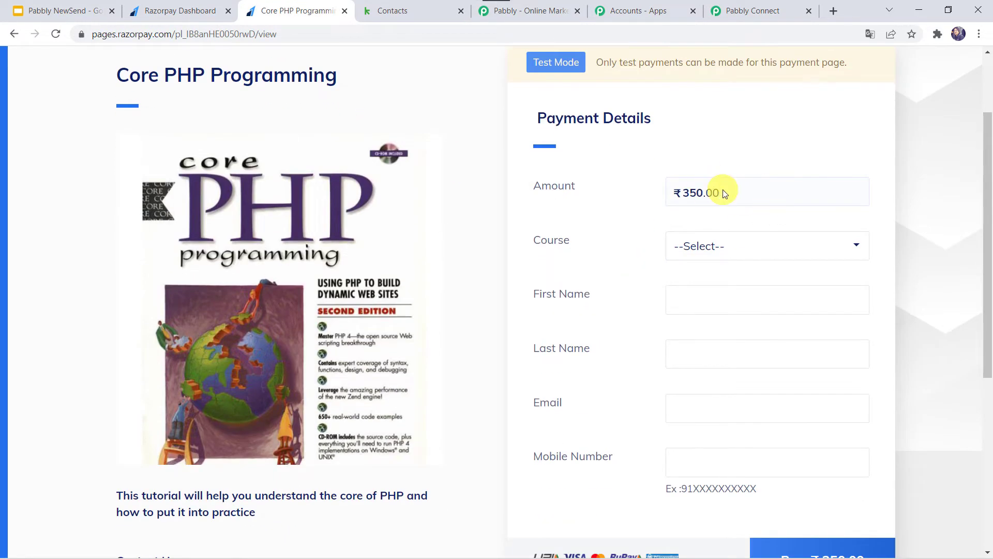
click(742, 254)
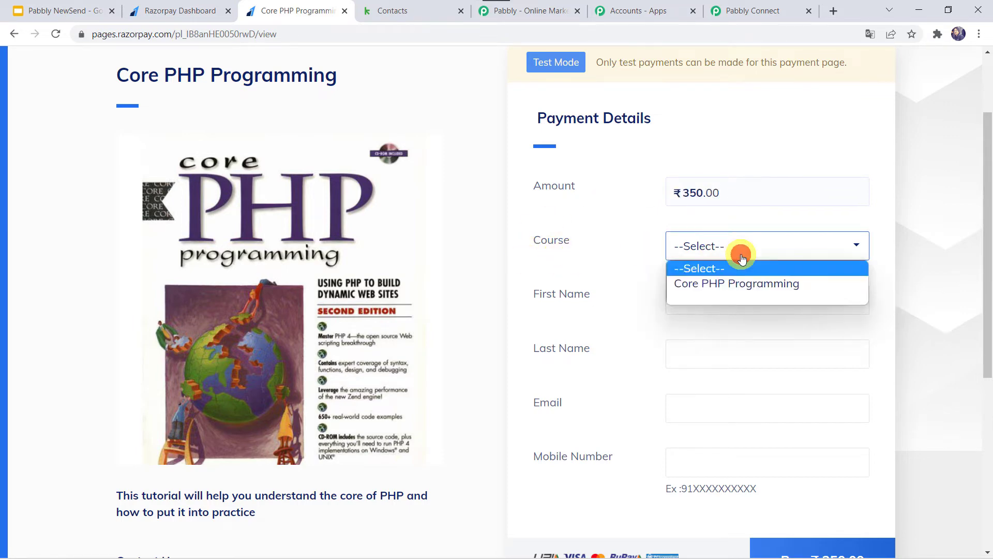
click(720, 281)
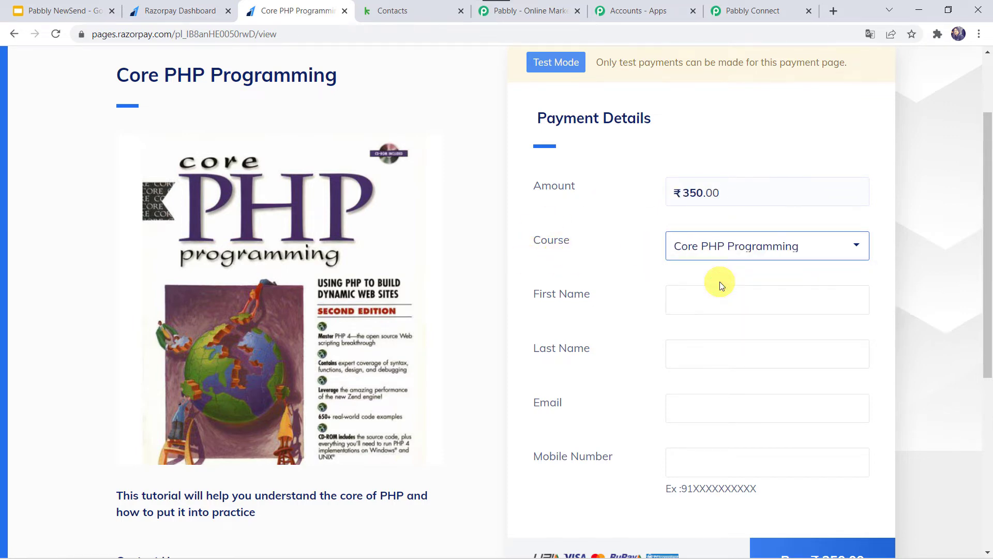
Enter the buyer's first and last name, e-mail and mobile number, then pay ₹350.
scroll(719, 281, down, 1)
click(691, 242)
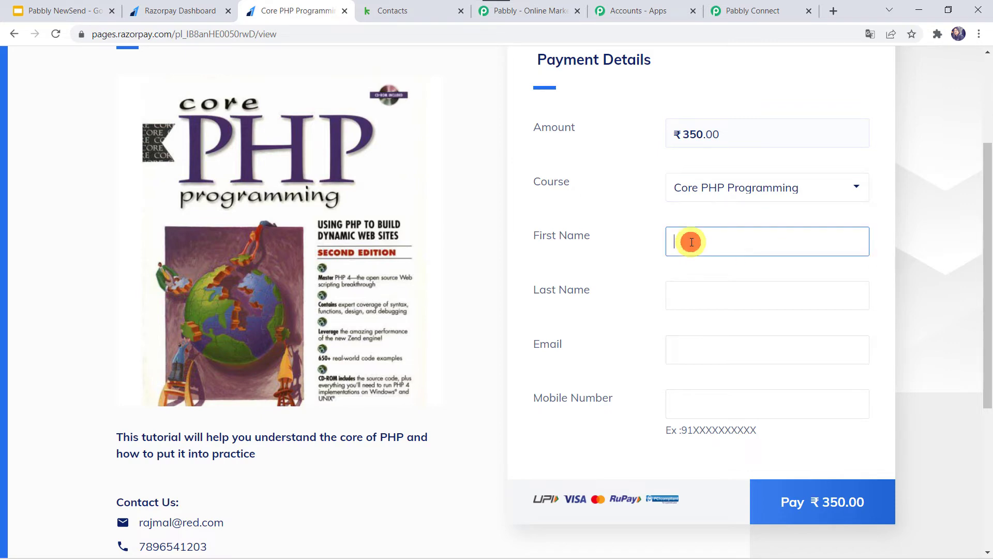
key(Tab)
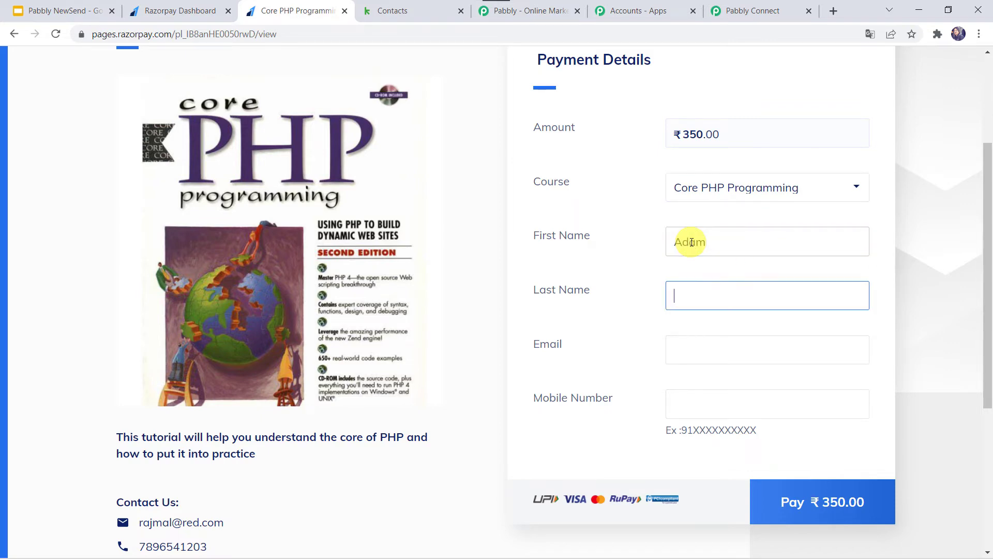
key(Tab)
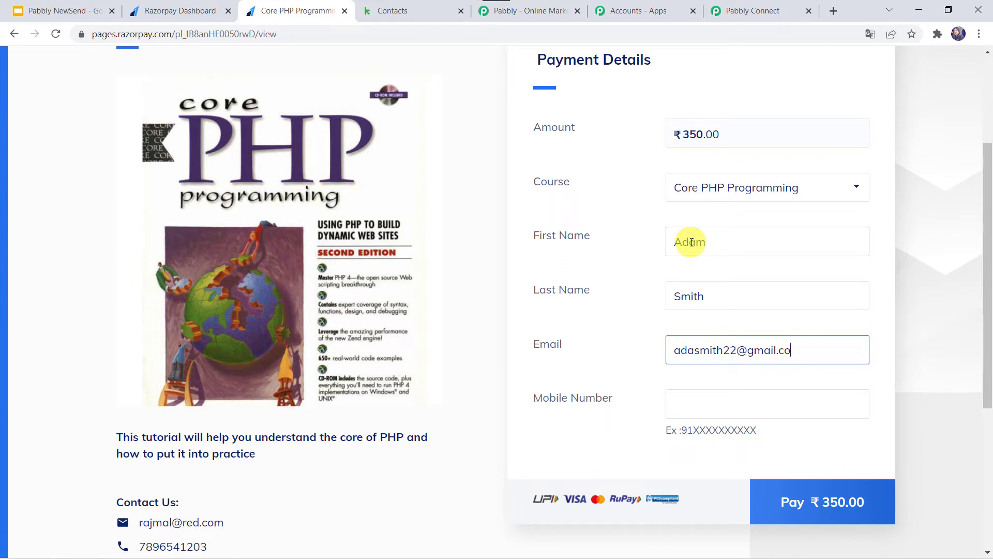
click(696, 349)
text(m)
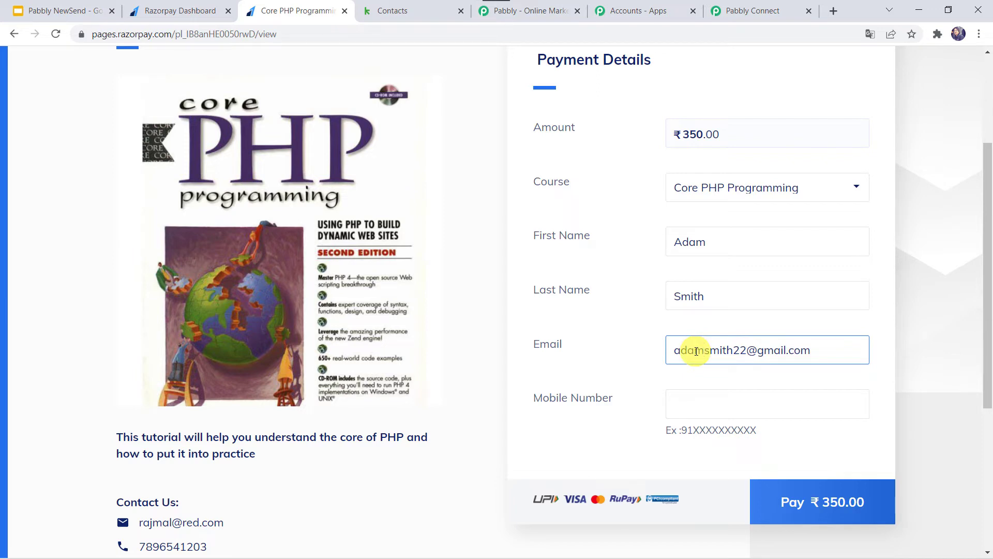
click(706, 402)
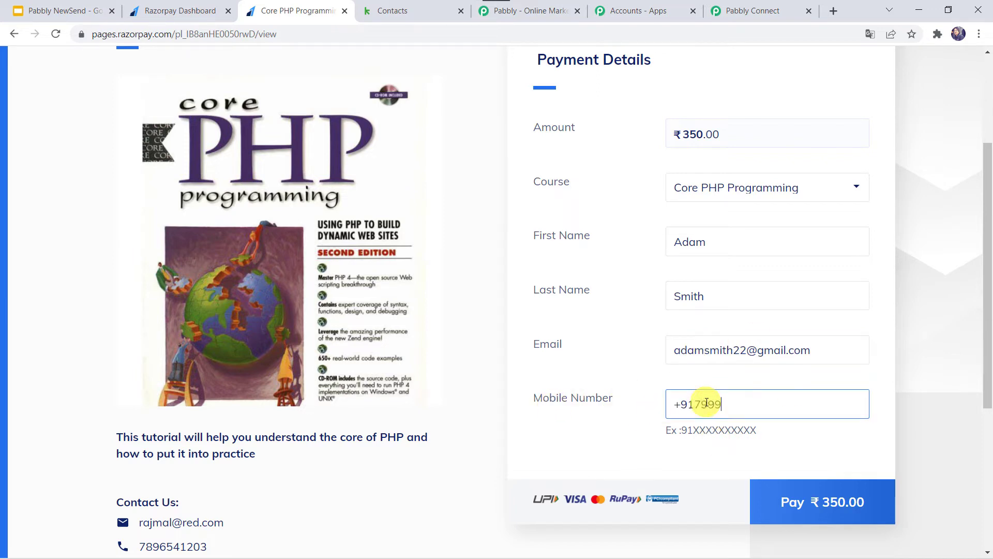
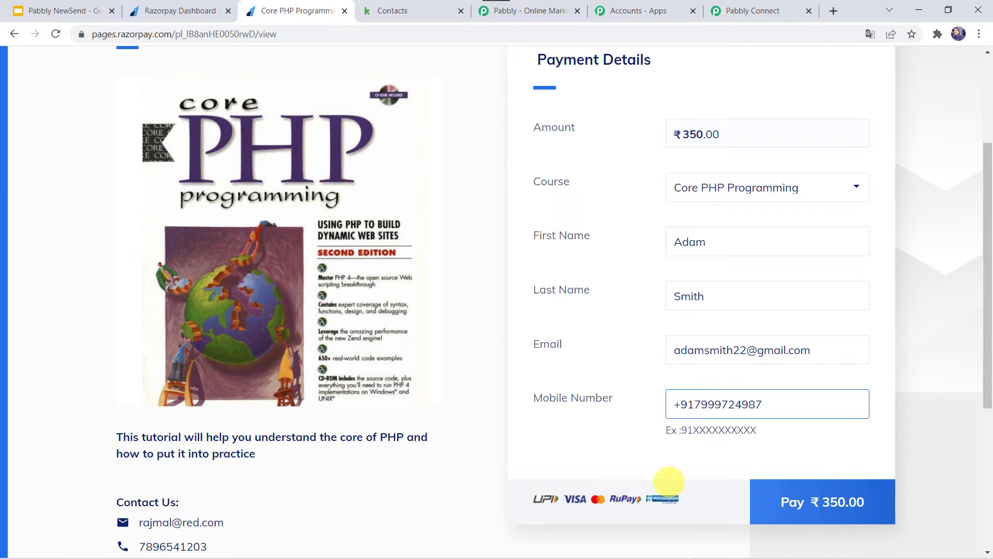
click(801, 510)
Pay ₹350 with the autofilled test card, skip saving it, and choose Failure on the bank page.
click(801, 510)
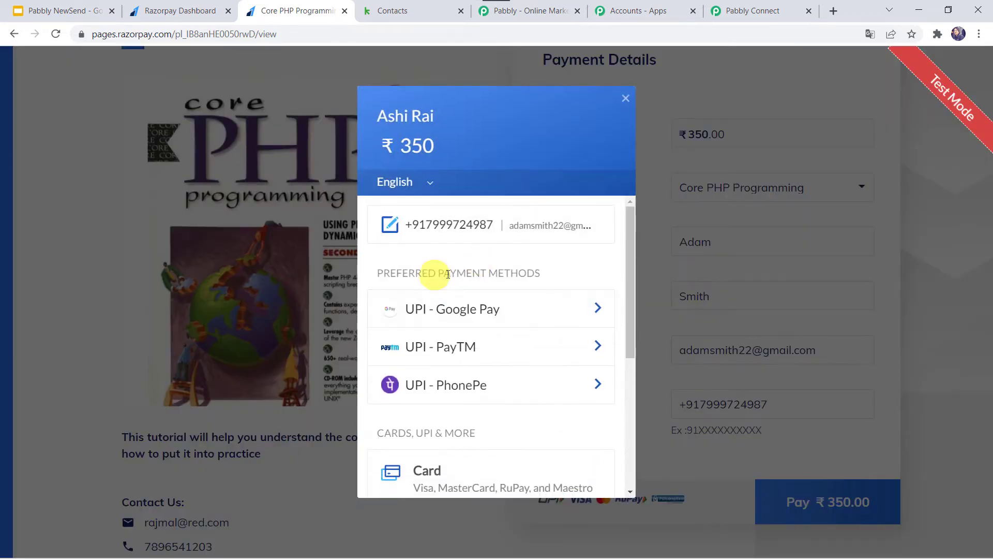
click(431, 473)
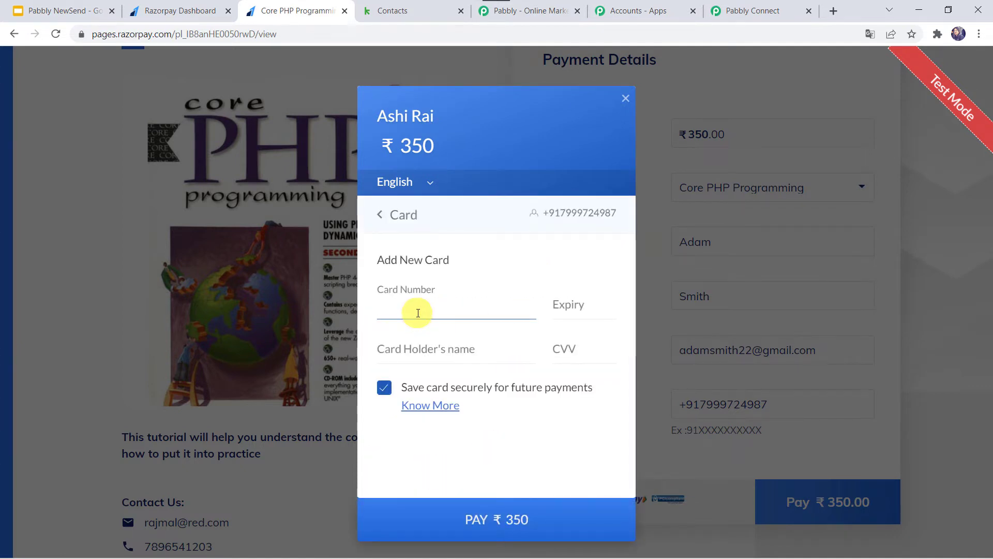
click(419, 313)
click(437, 341)
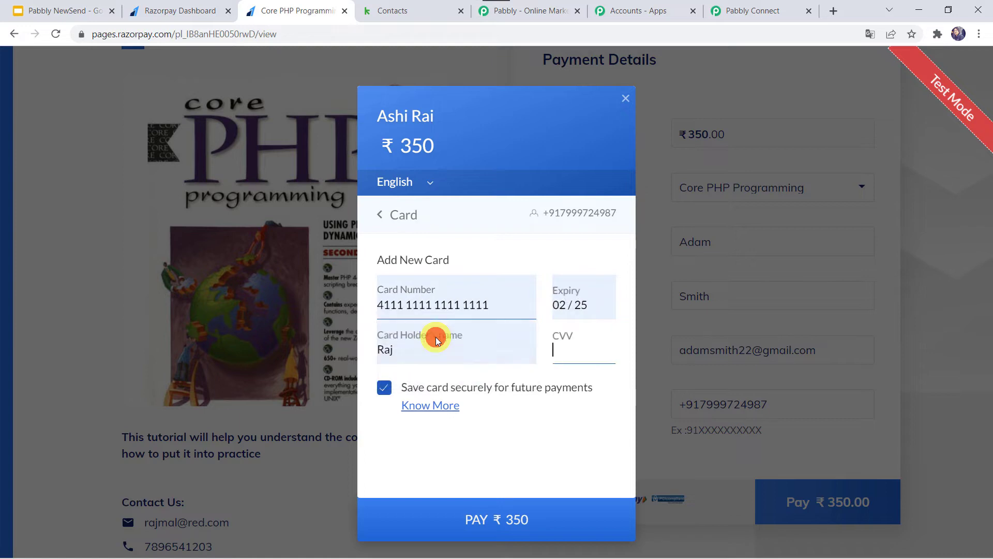
click(484, 519)
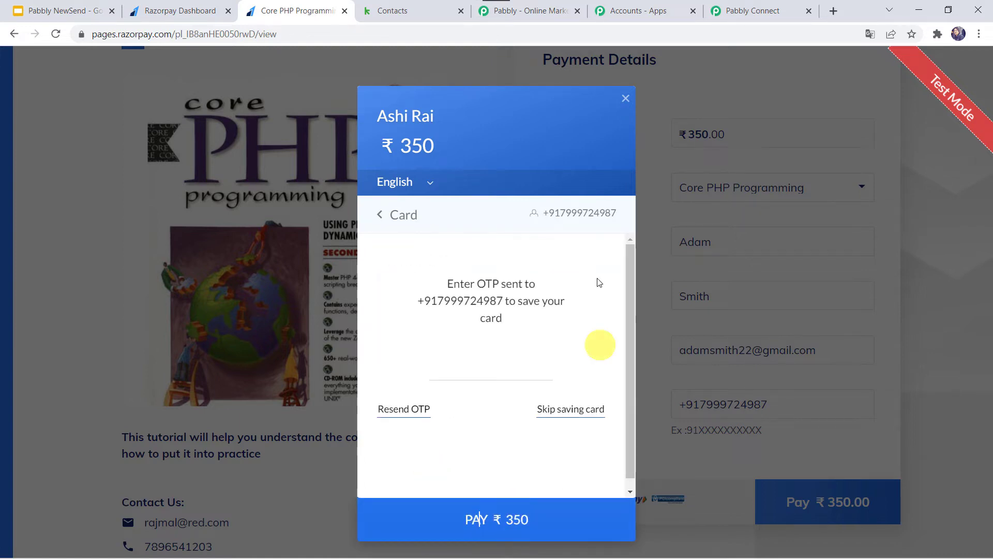
click(570, 410)
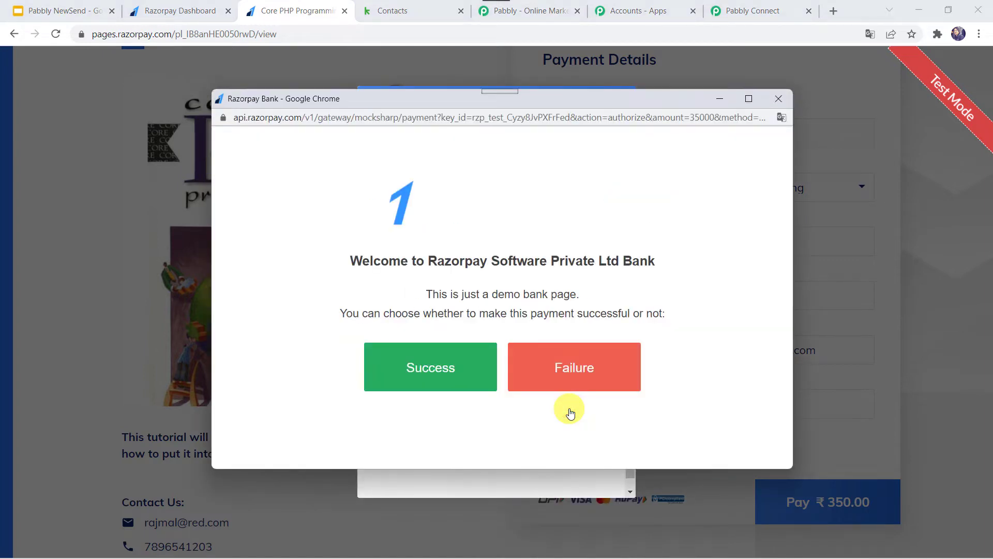
click(580, 369)
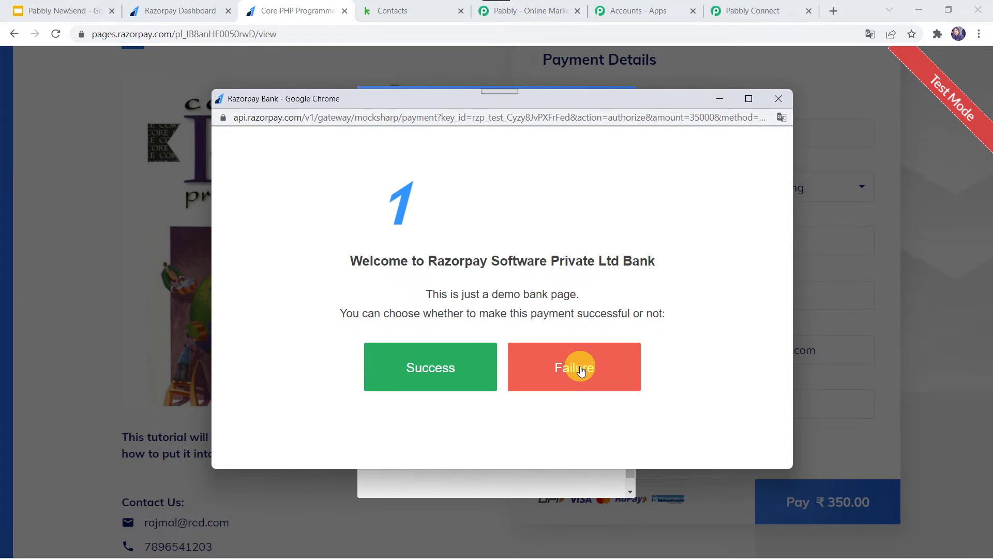
click(581, 369)
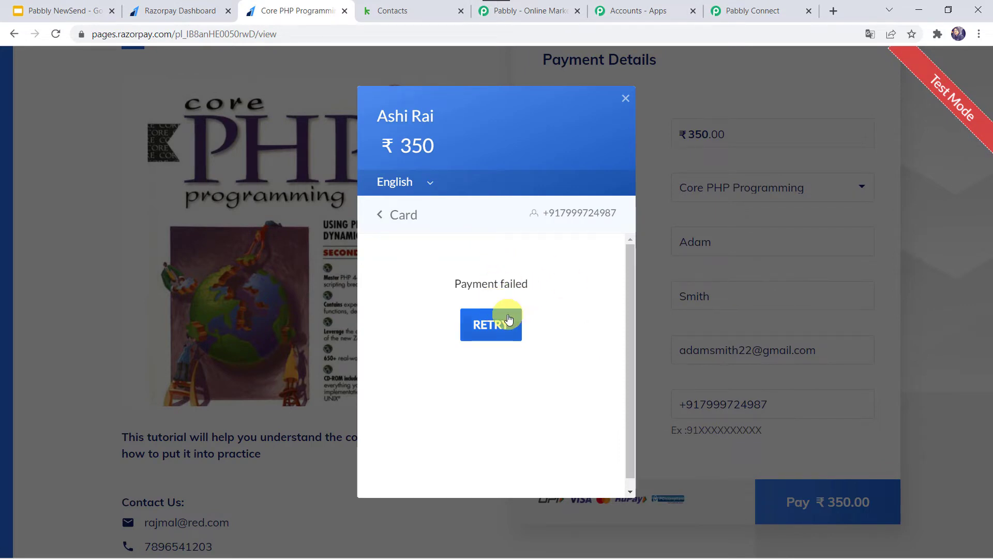
click(778, 16)
Scroll through the received webhook fields: Core PHP Programming course, buyer details and failed status.
scroll(483, 336, down, 5)
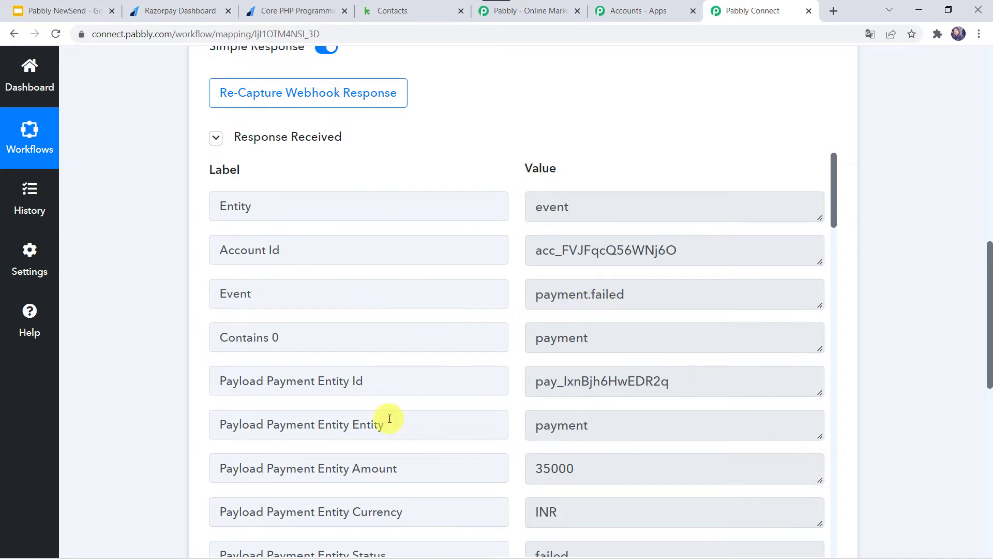
scroll(389, 418, down, 12)
scroll(390, 418, down, 14)
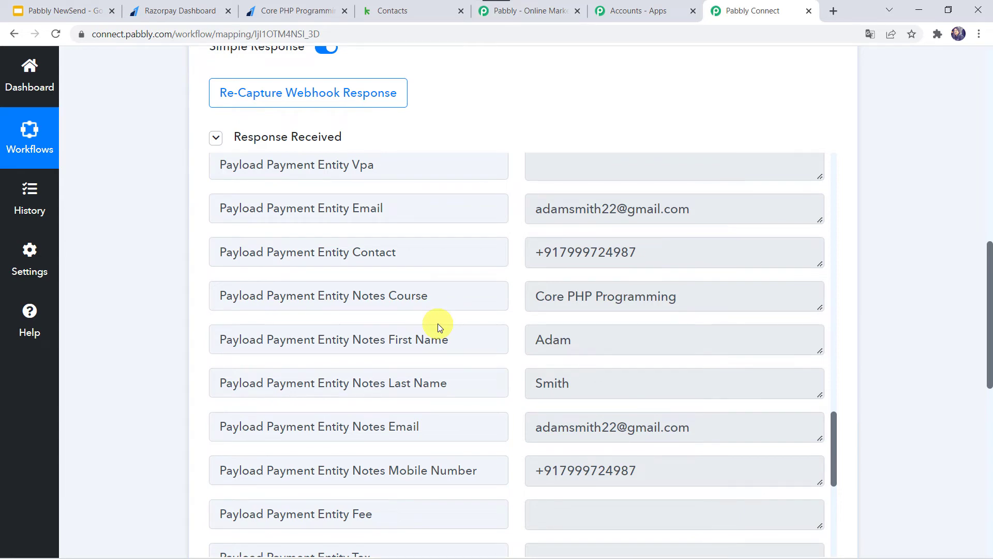
scroll(163, 455, down, 8)
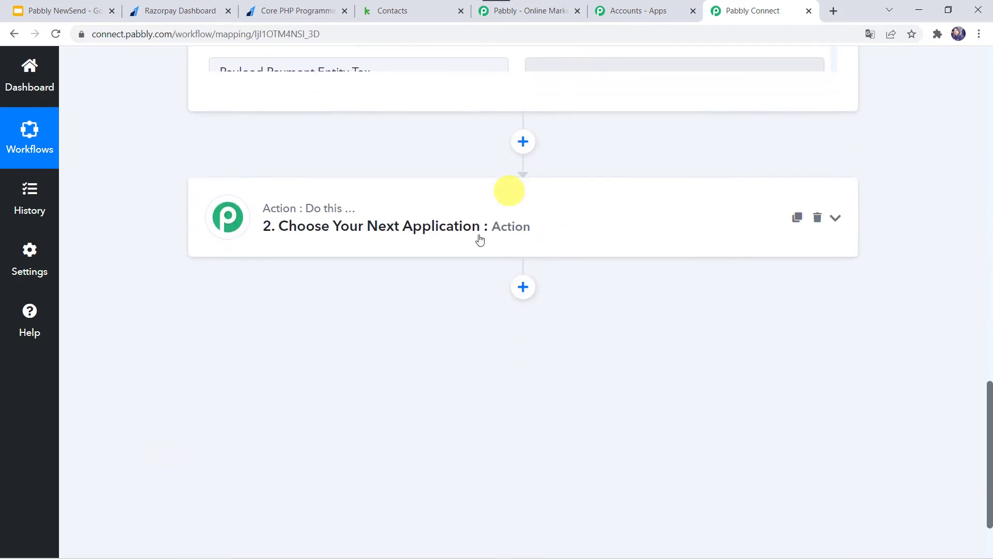
Choose Infusionsoft by Keap with the Create Note action event and begin connecting an account.
click(476, 238)
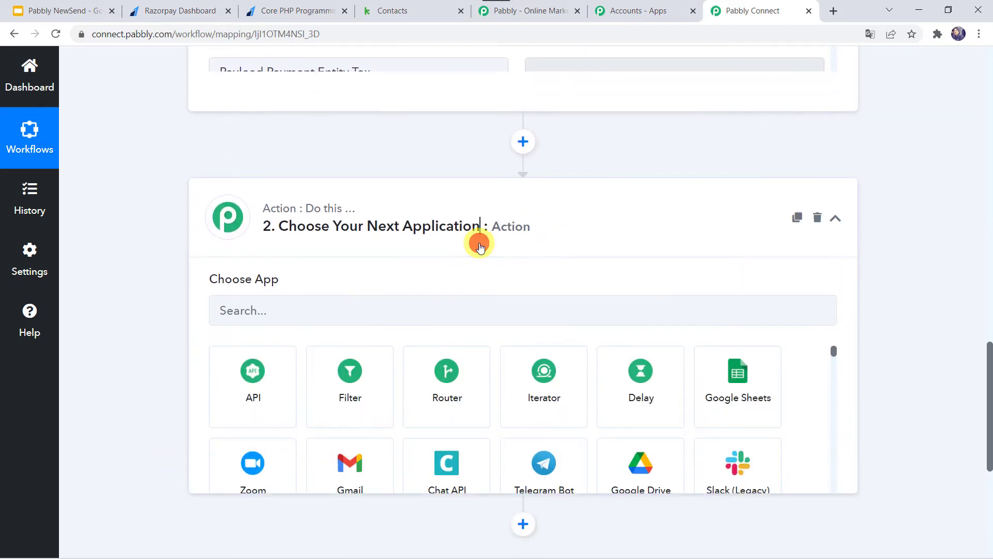
click(254, 318)
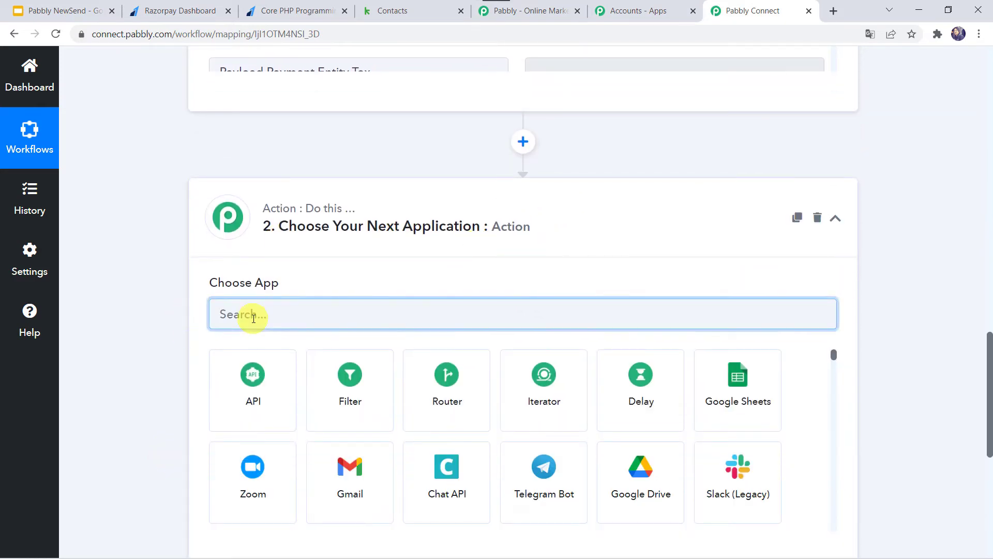
text(Kea)
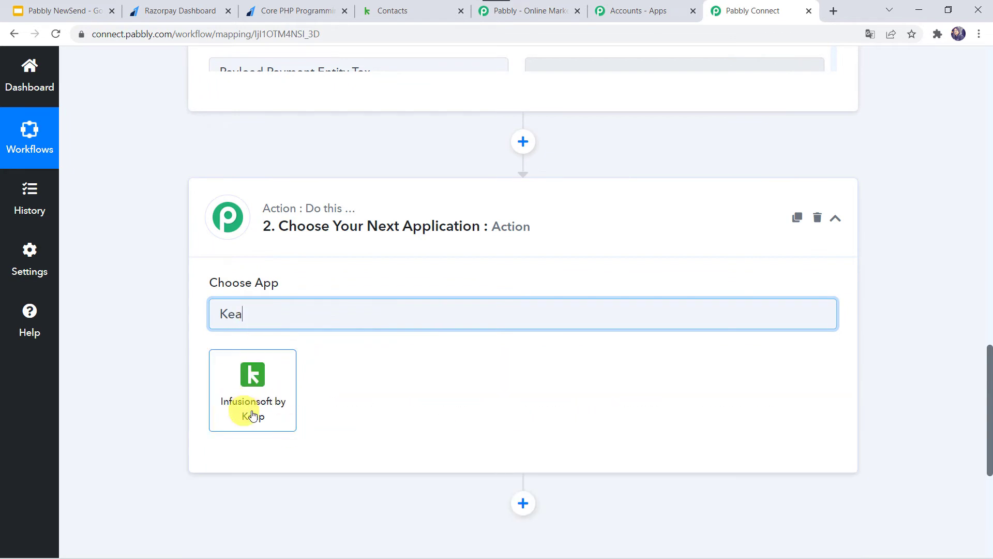
click(253, 415)
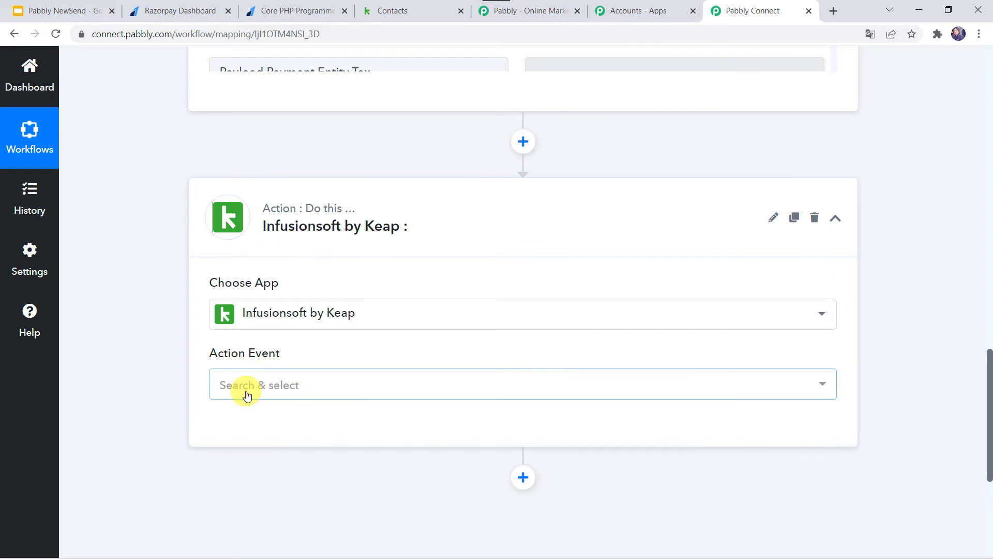
click(246, 394)
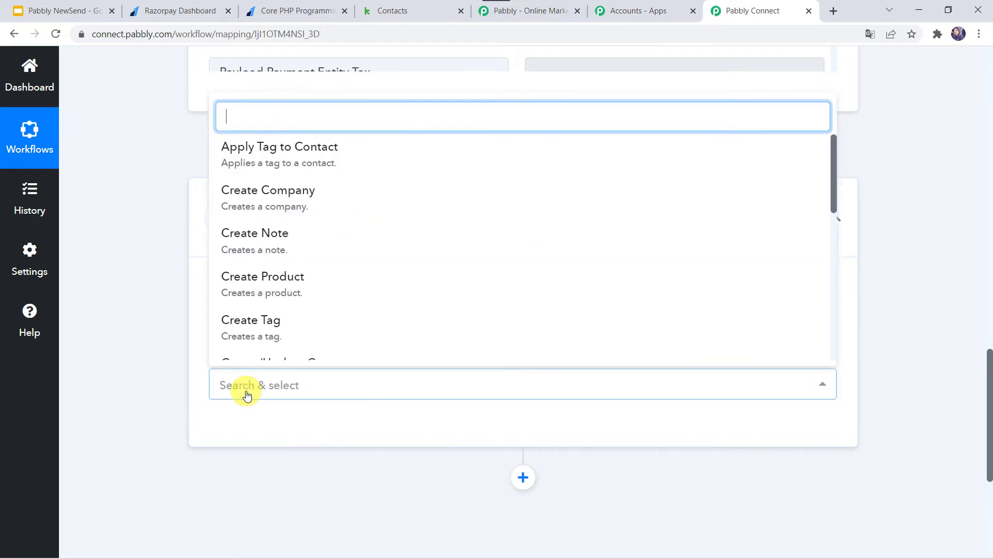
click(254, 233)
click(240, 426)
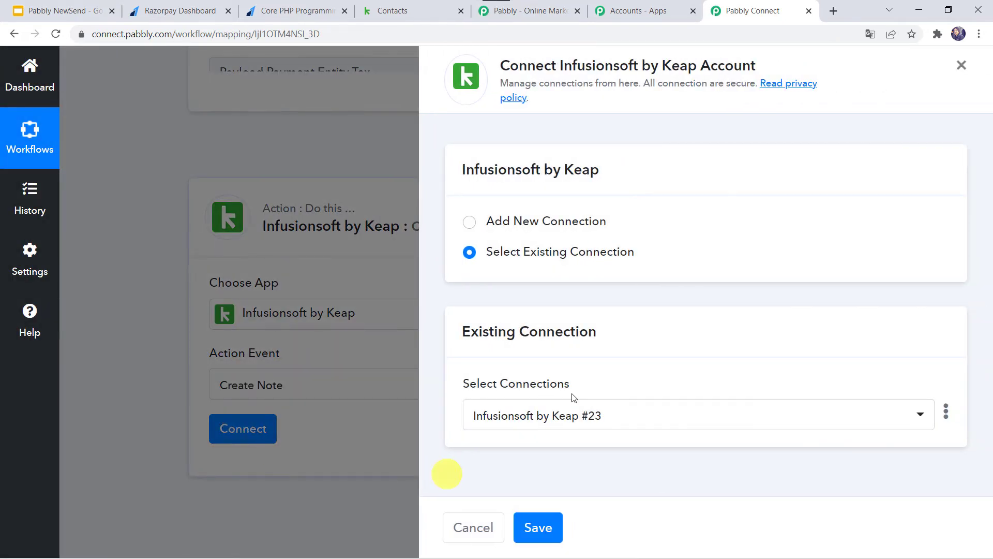
Add a new Keap connection and authorize Pabbly Connect to access the Keap app.
click(511, 221)
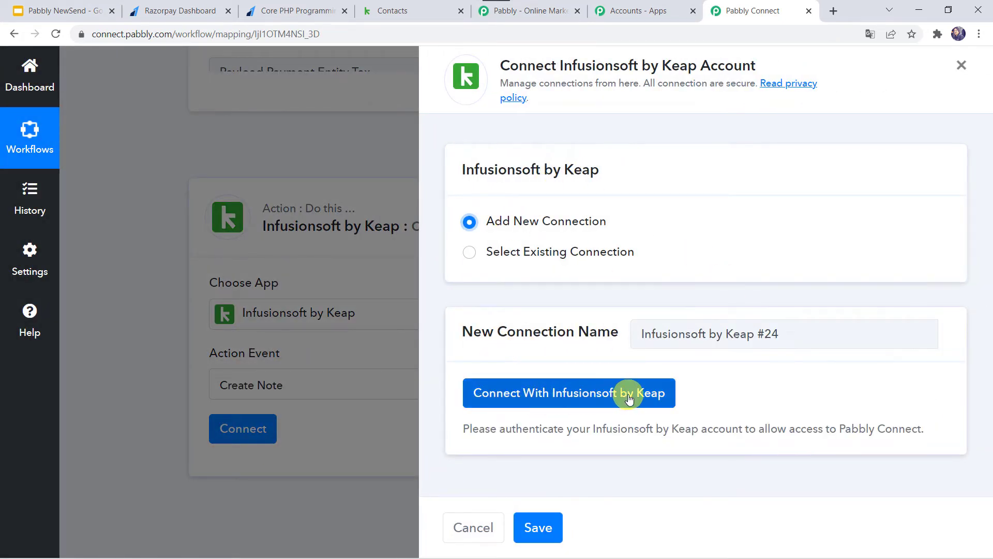
click(576, 394)
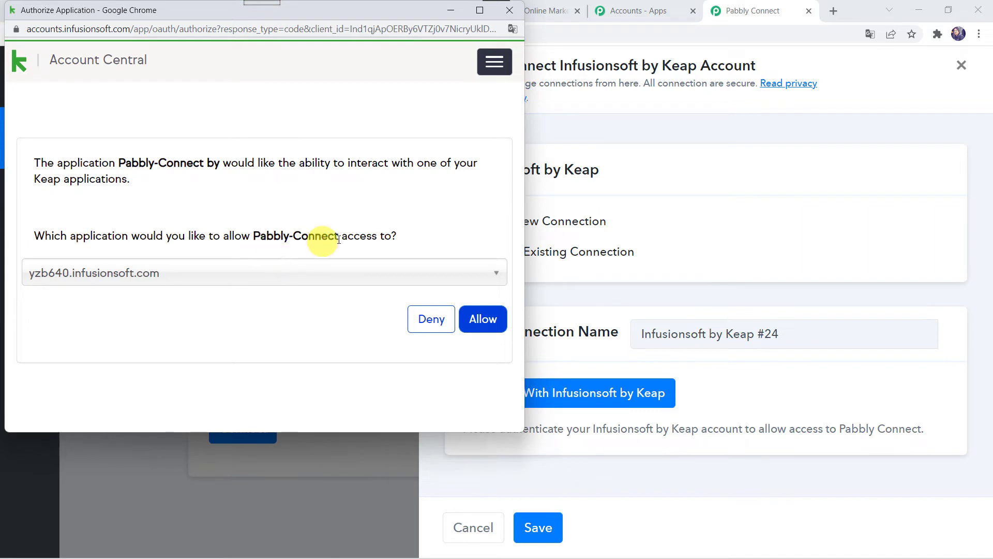
click(484, 322)
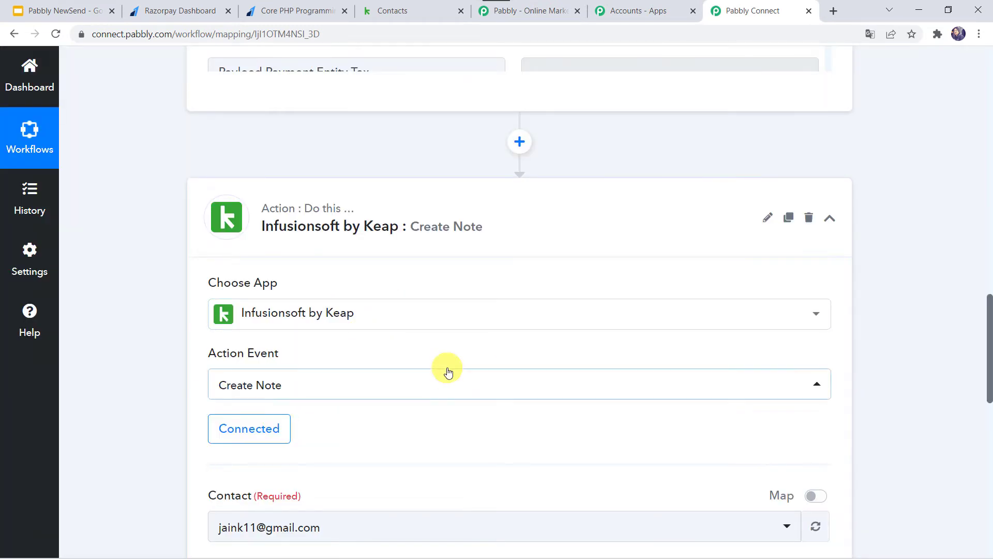
scroll(449, 371, down, 5)
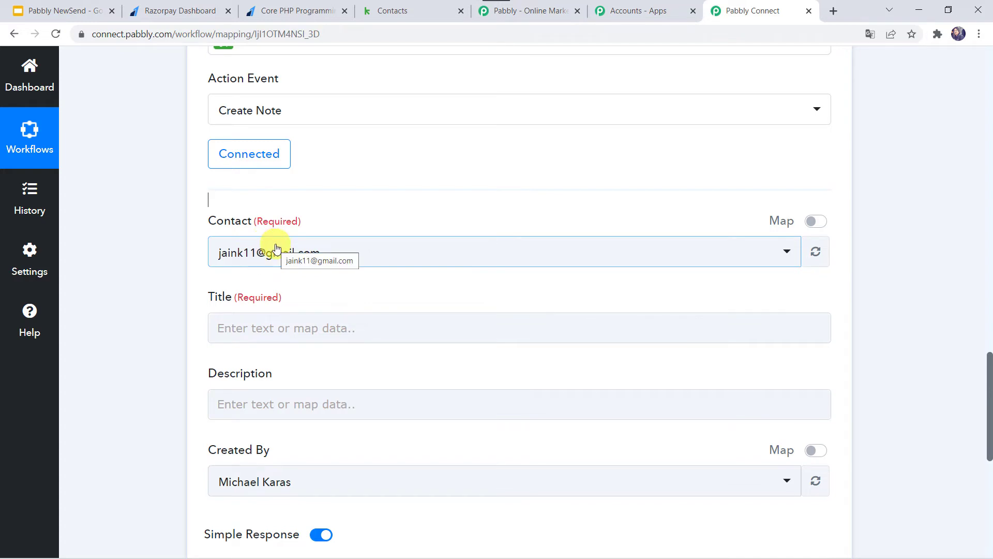
click(400, 14)
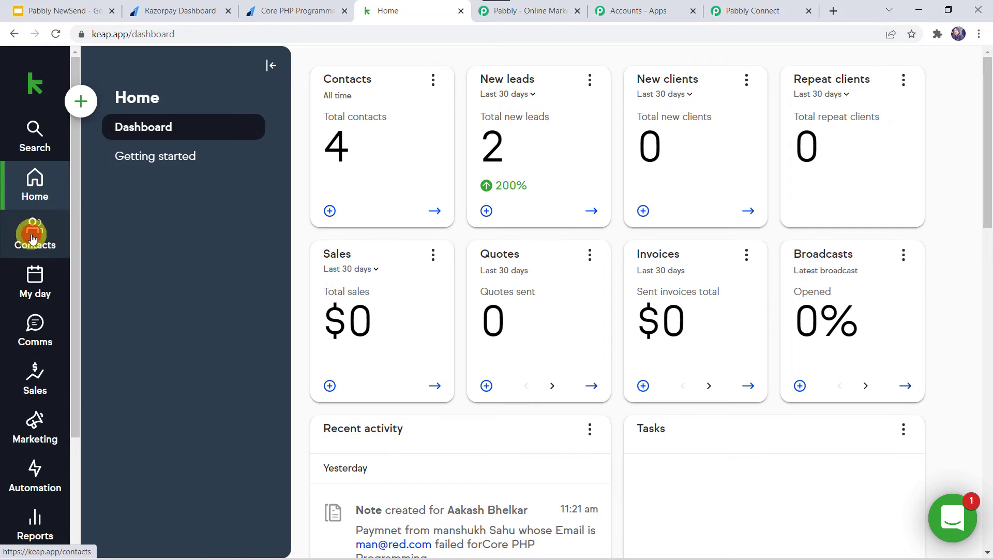
Open Keap's Pabbly Team contact group to view its two contacts added in February 2022.
click(33, 237)
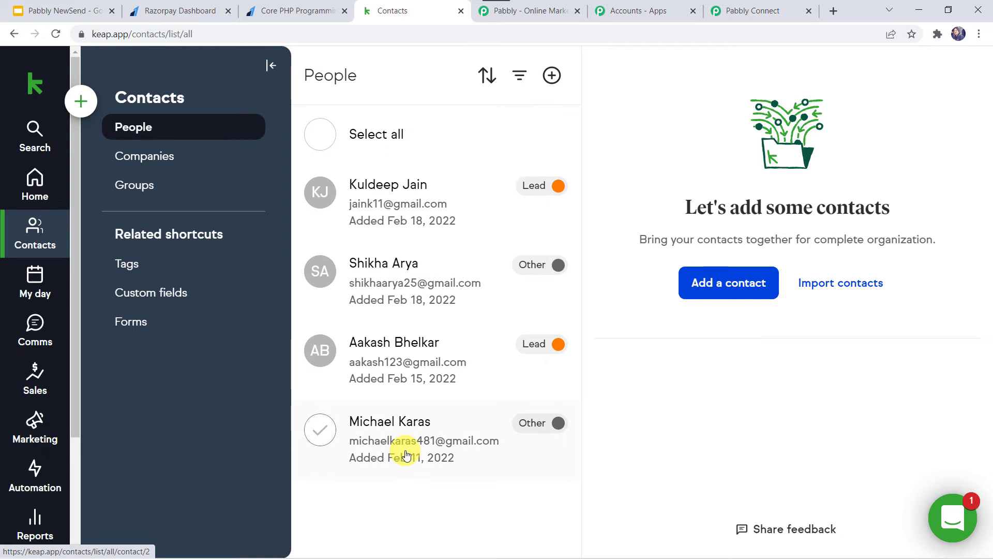
click(137, 197)
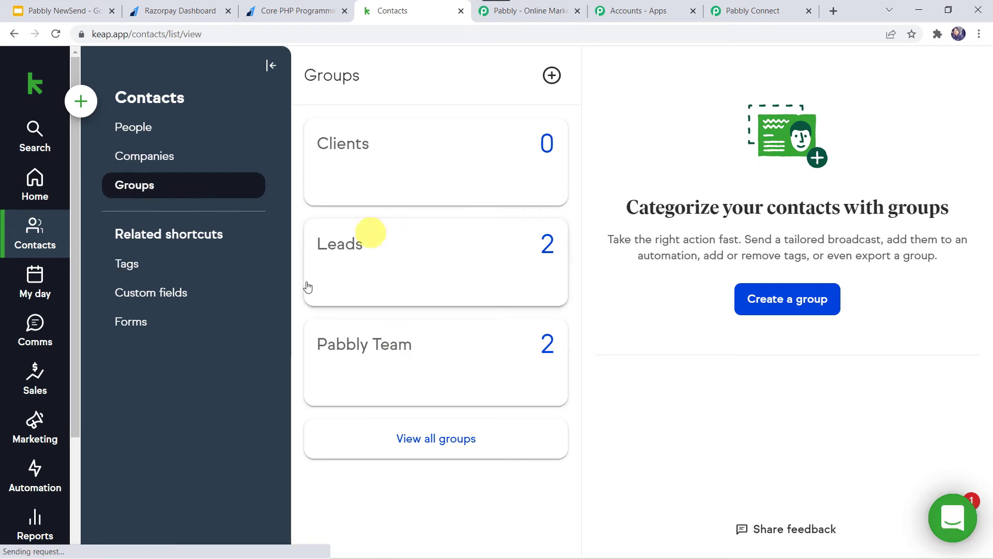
click(387, 349)
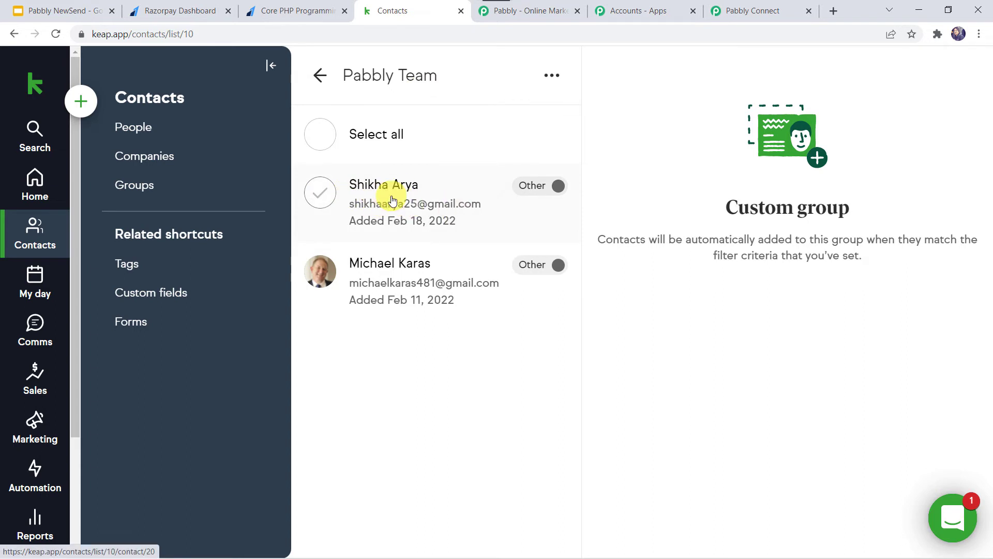
click(755, 8)
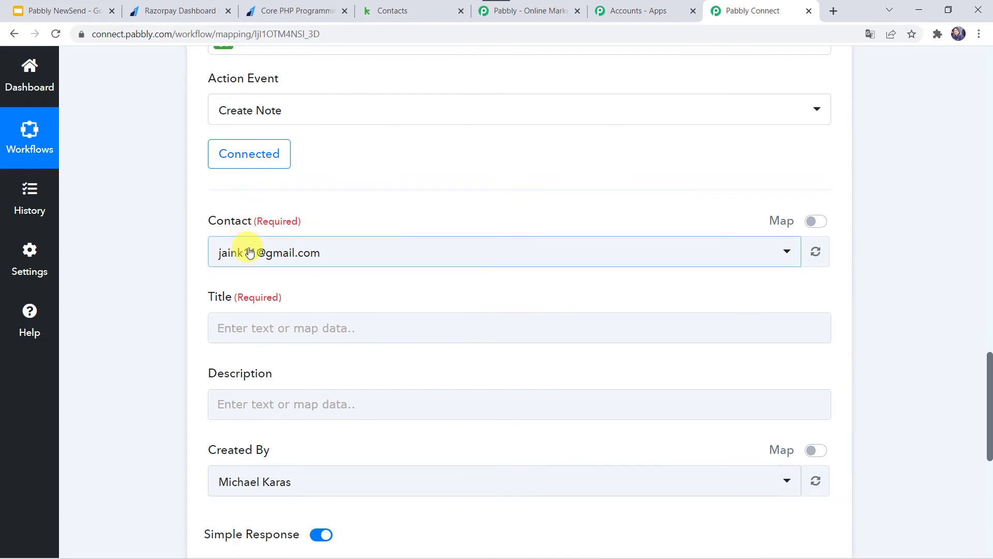
Refresh the Keap contact list and attach the note to the second contact.
click(817, 253)
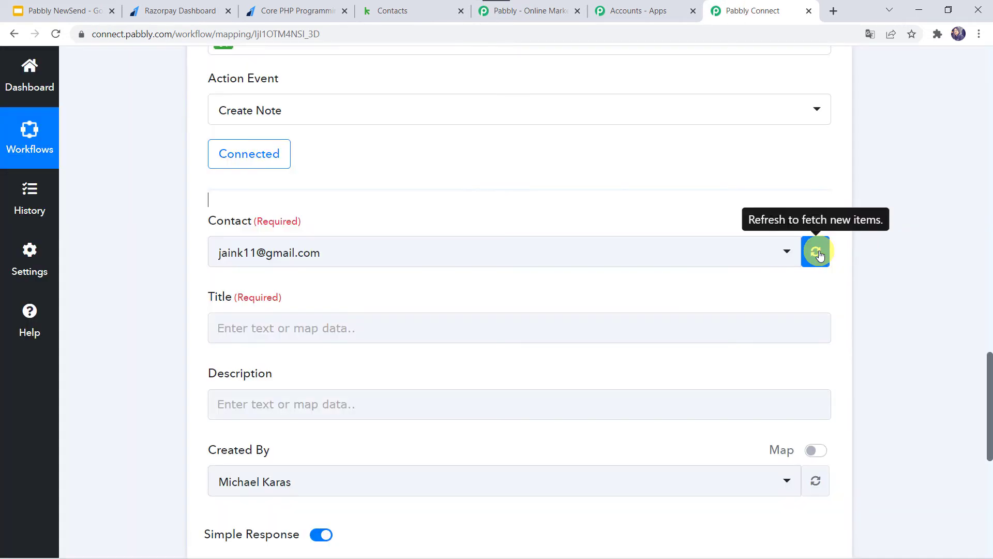
click(344, 250)
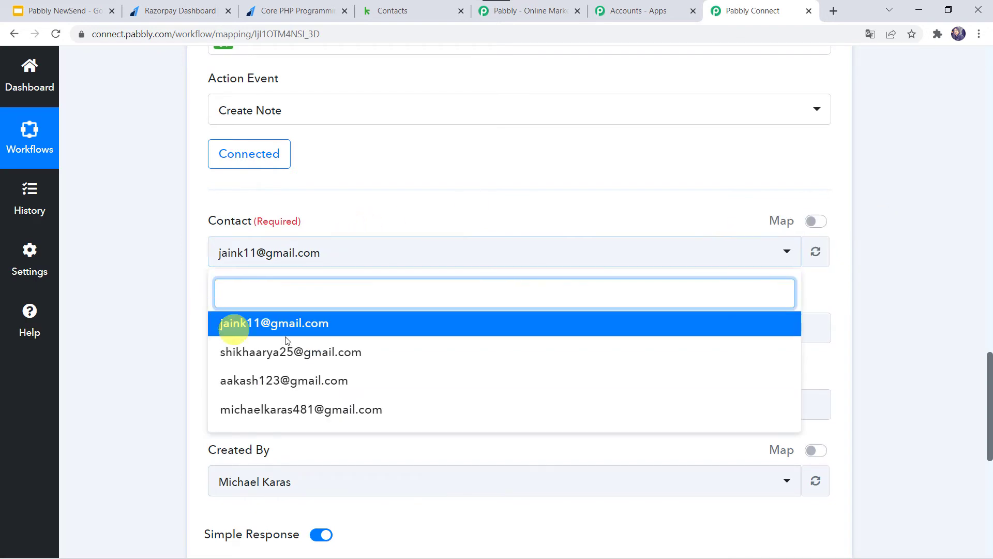
click(324, 355)
click(174, 330)
scroll(174, 330, down, 1)
Map the Razorpay Error Description field into the note Title.
click(245, 267)
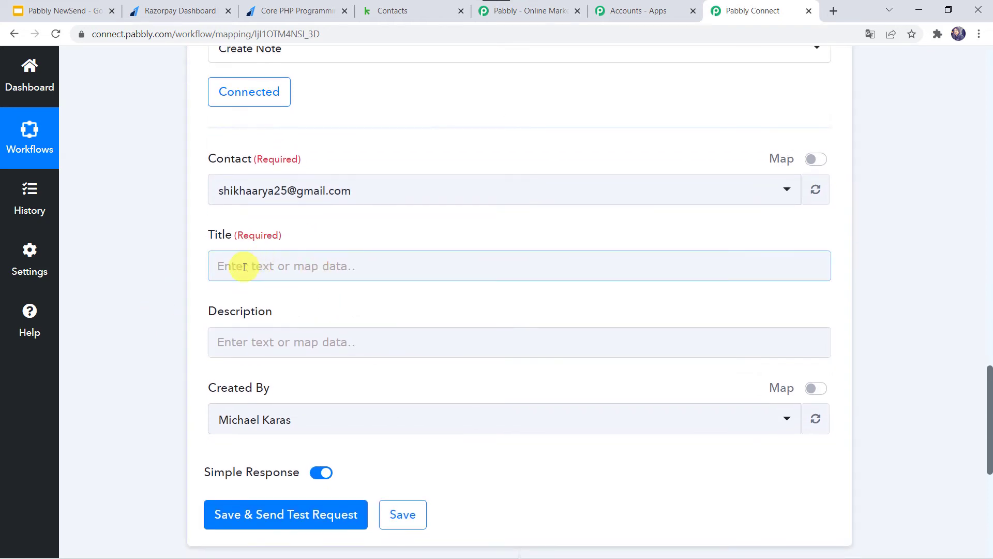
click(242, 262)
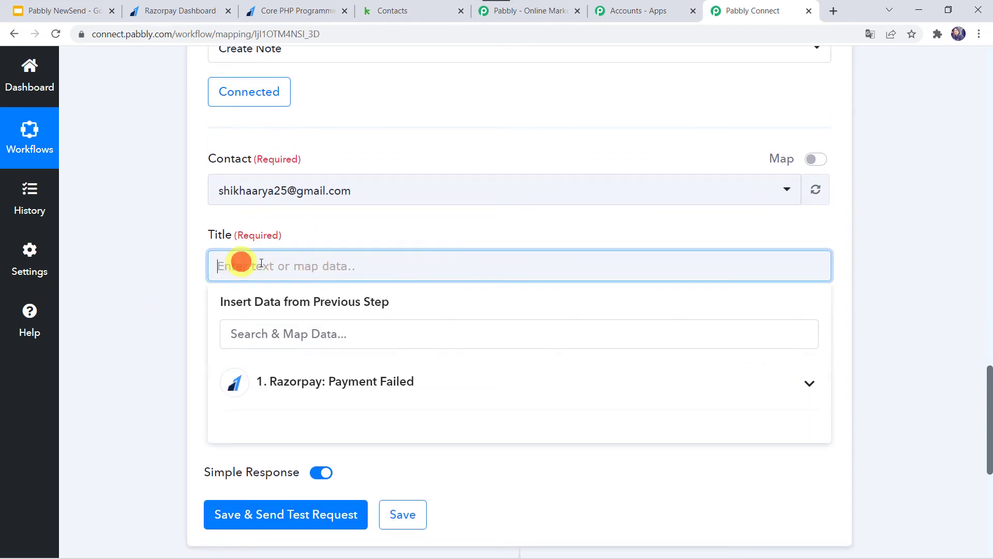
click(299, 394)
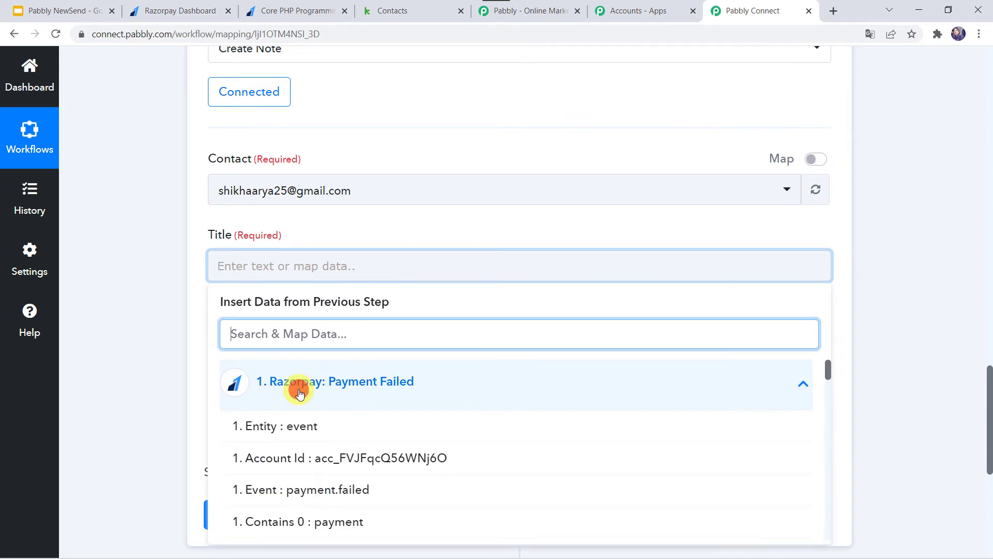
click(268, 326)
text(e)
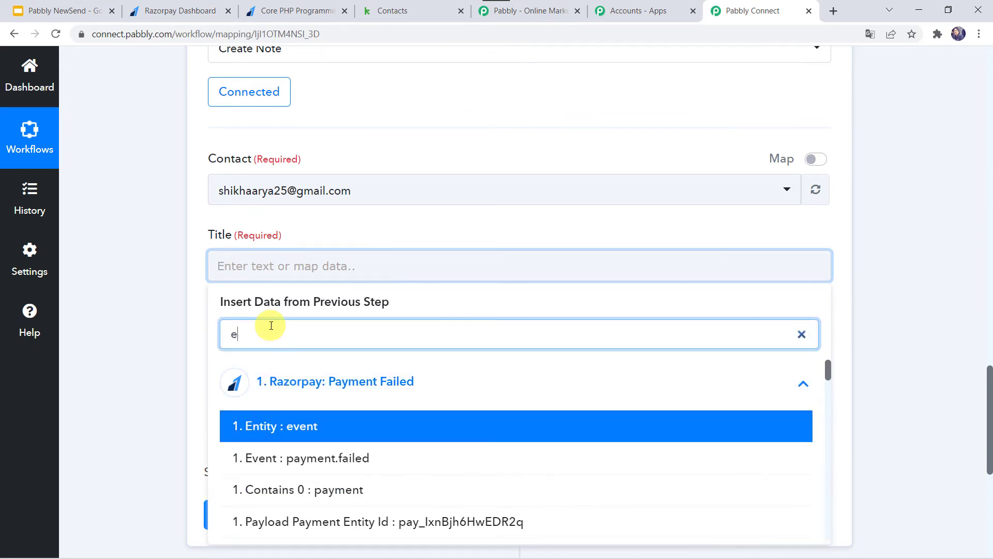
text(rro)
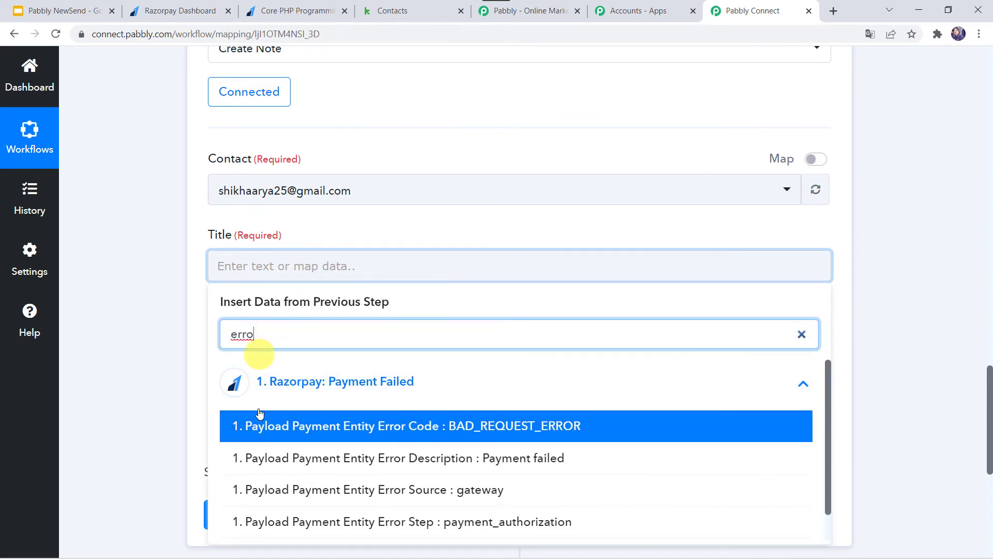
click(392, 462)
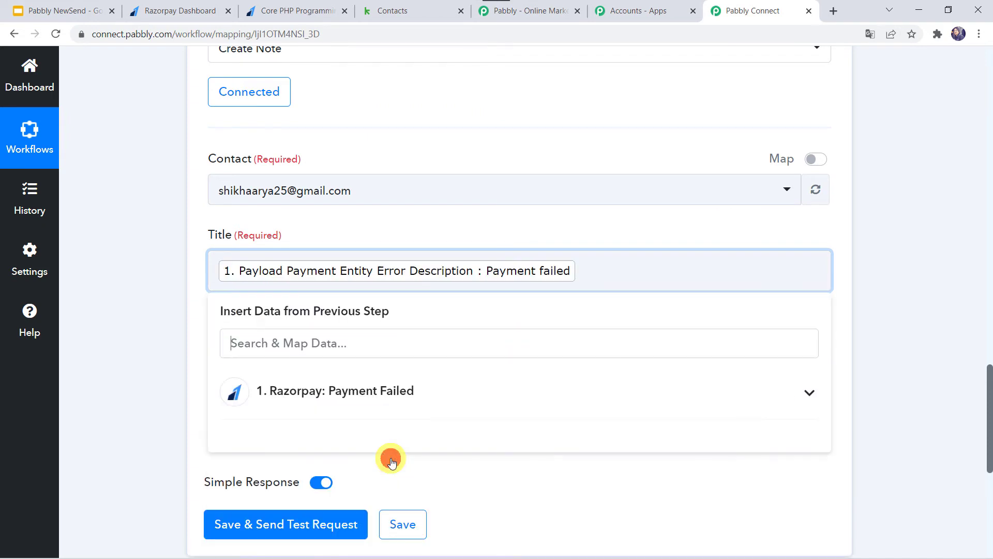
click(141, 328)
Start the note Description text and insert the Notes First Name and Last Name fields.
click(259, 256)
click(259, 255)
text(Payment from)
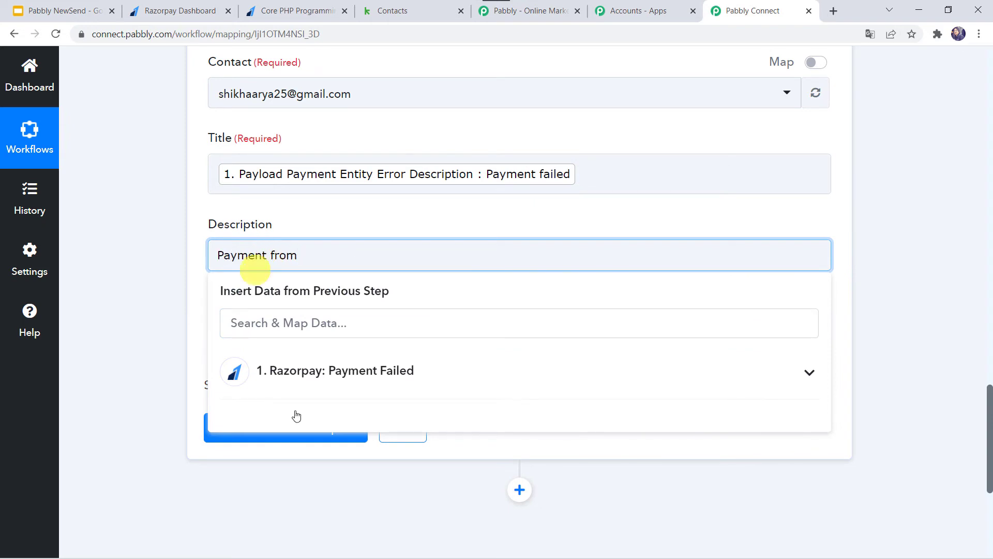
click(301, 362)
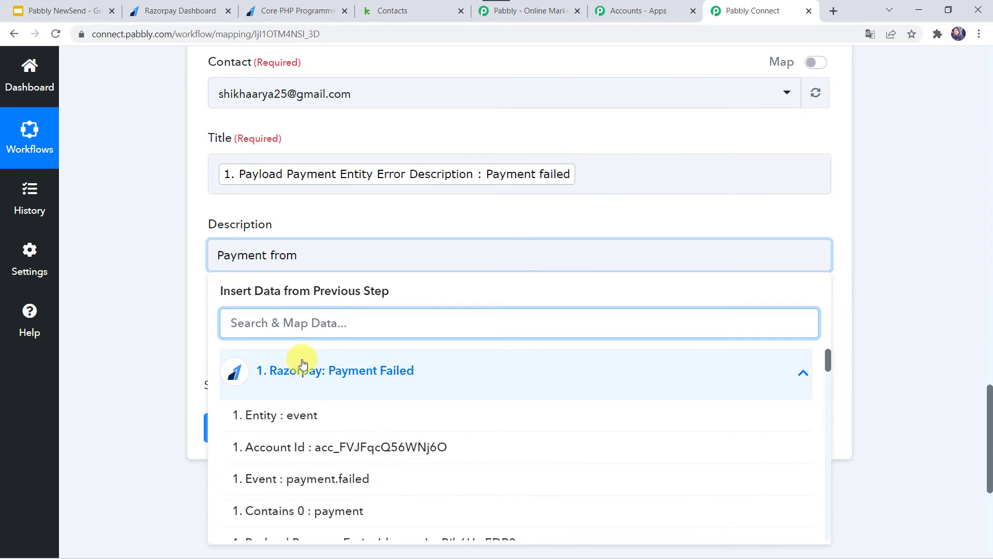
text(ada)
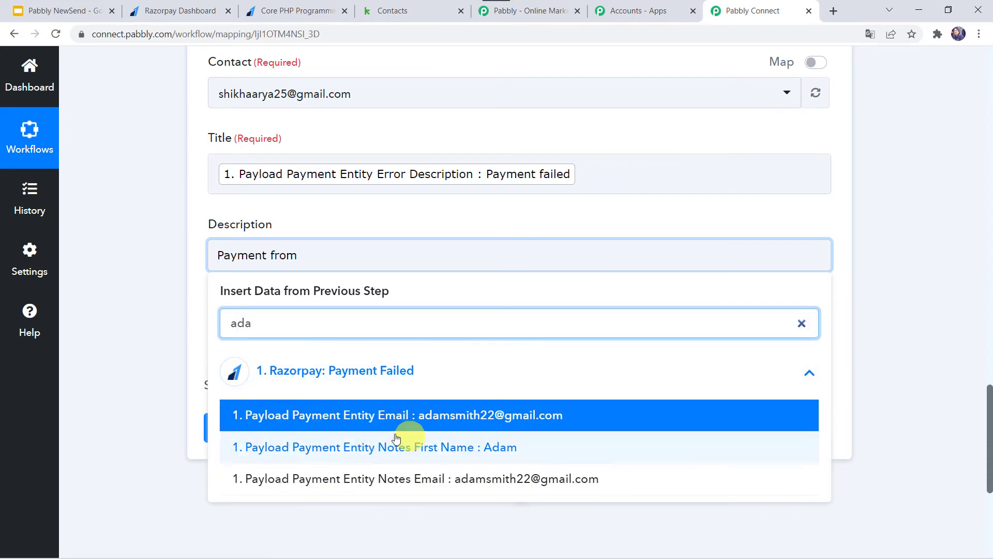
click(381, 448)
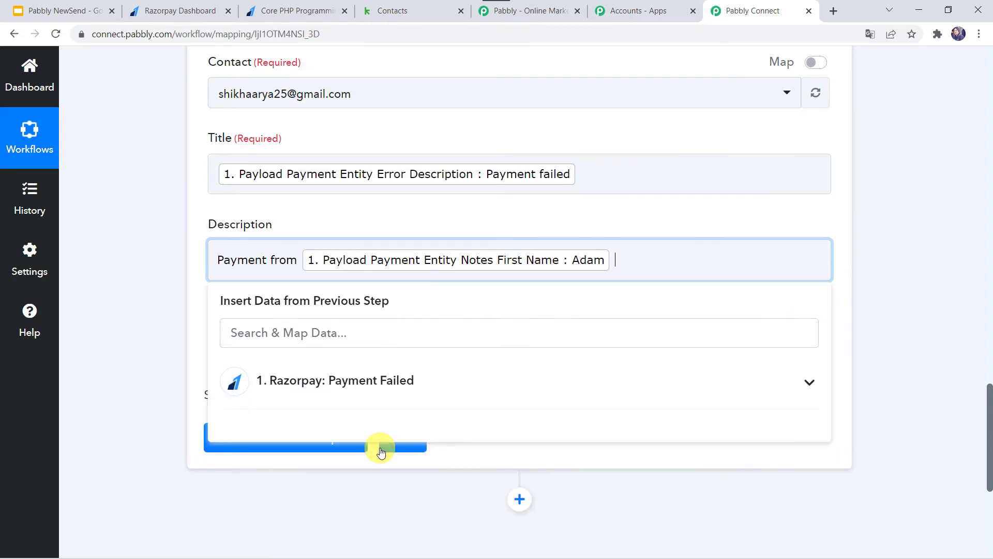
click(295, 382)
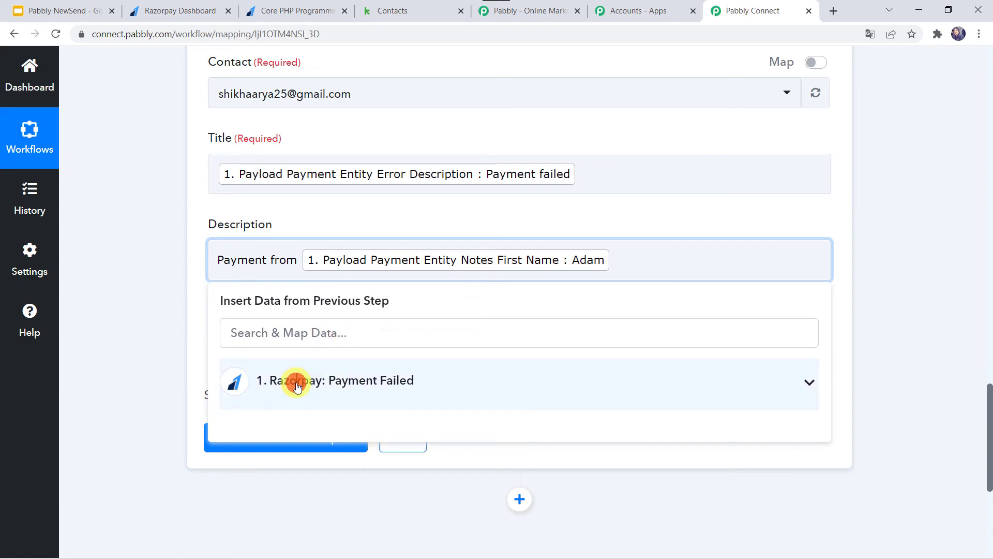
text(smit)
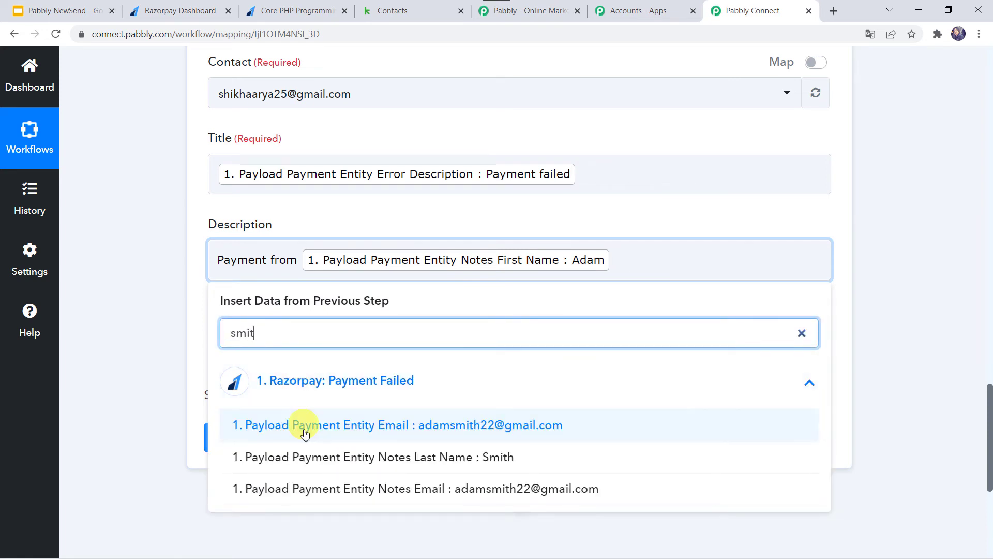
click(296, 459)
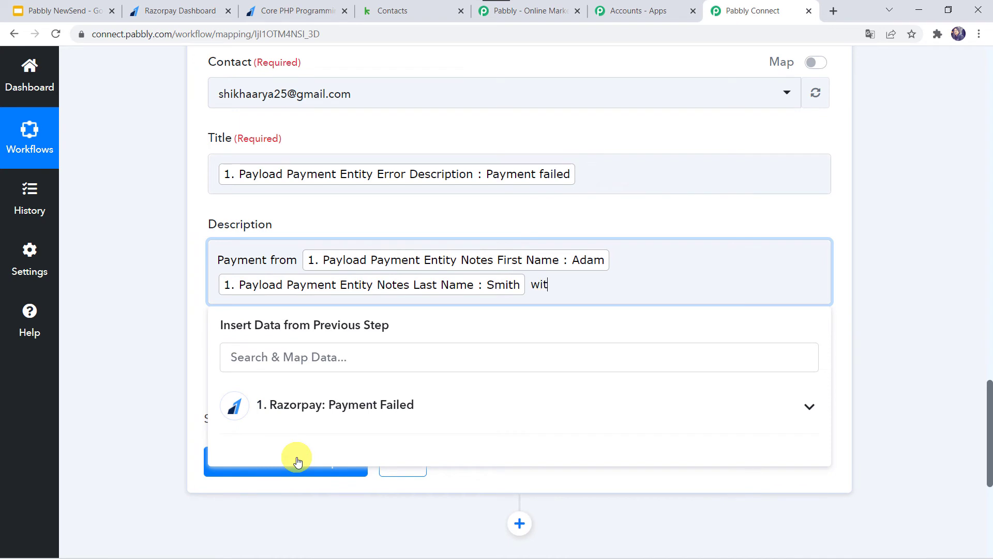
Add the payment Email and Notes Course fields to complete the Description.
click(340, 406)
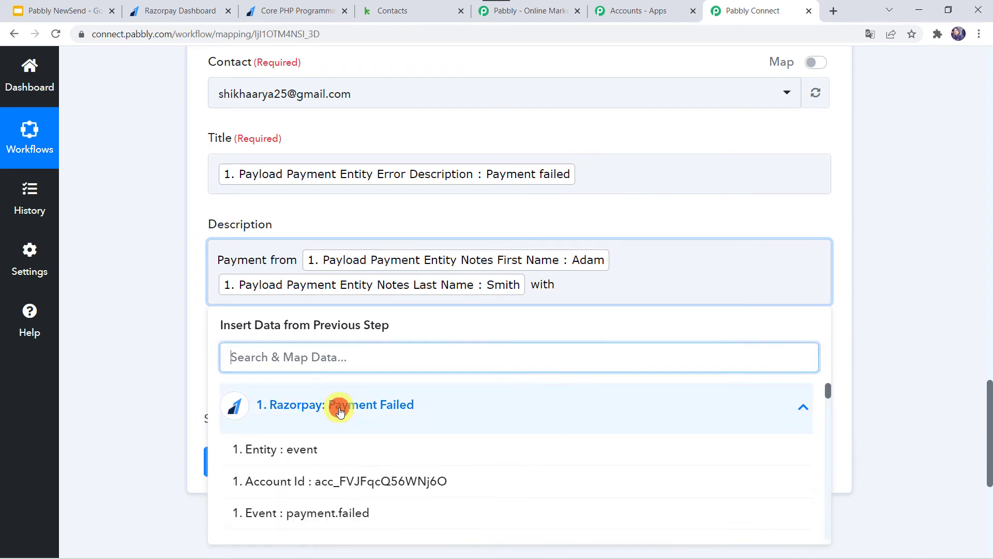
text(@)
click(353, 454)
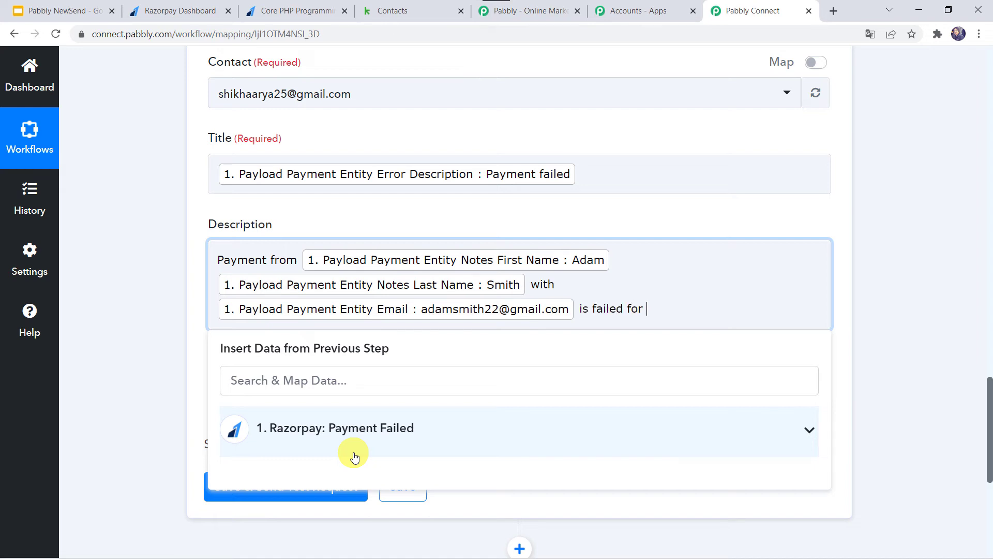
click(306, 438)
text(pro)
click(408, 478)
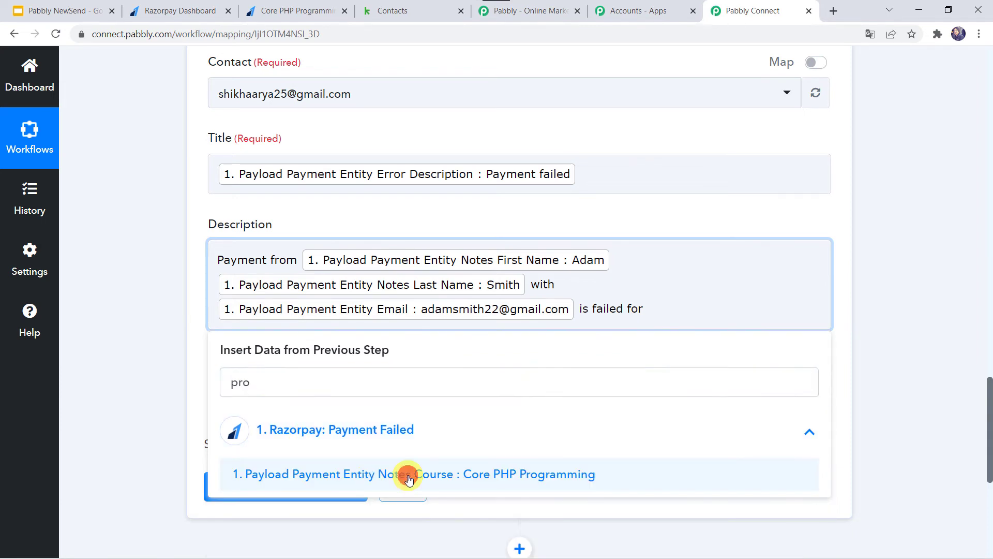
click(185, 287)
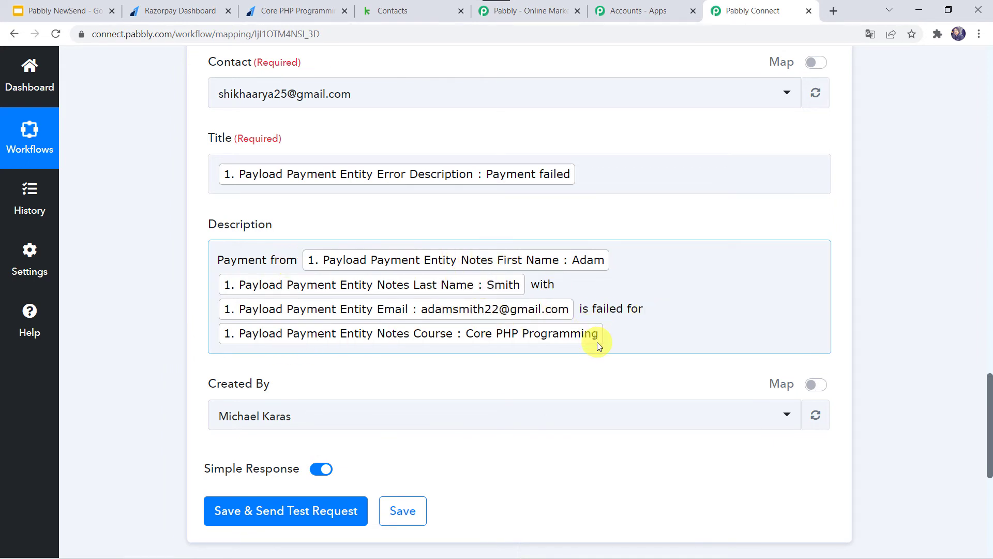
scroll(142, 395, down, 1)
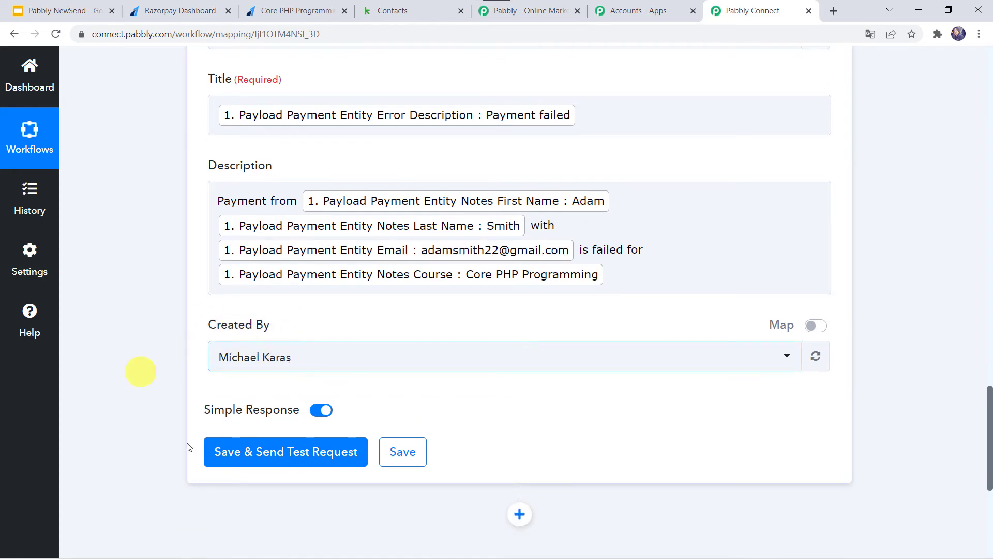
Save the Create Note action and send a test, returning note Id 6 titled 'Payment failed'.
click(242, 462)
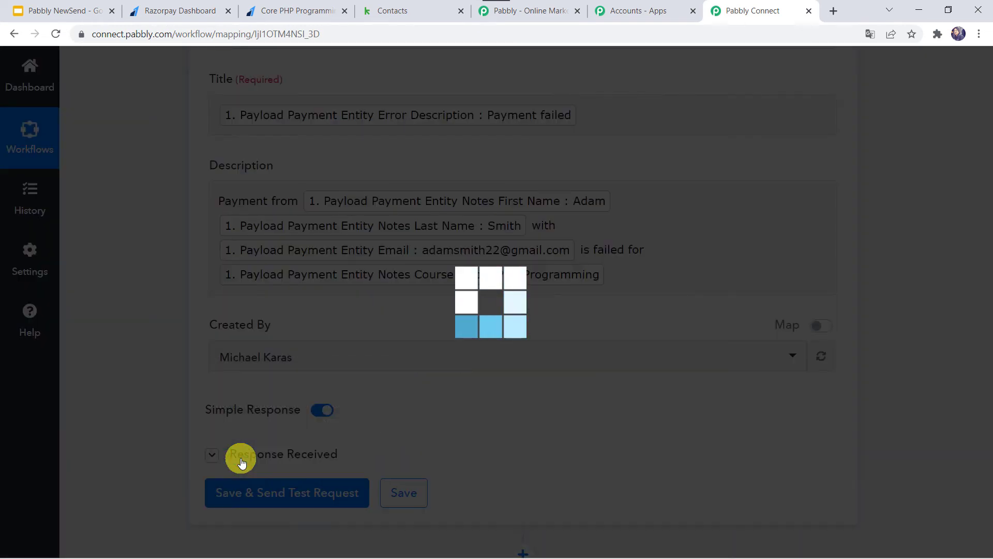
scroll(239, 457, down, 3)
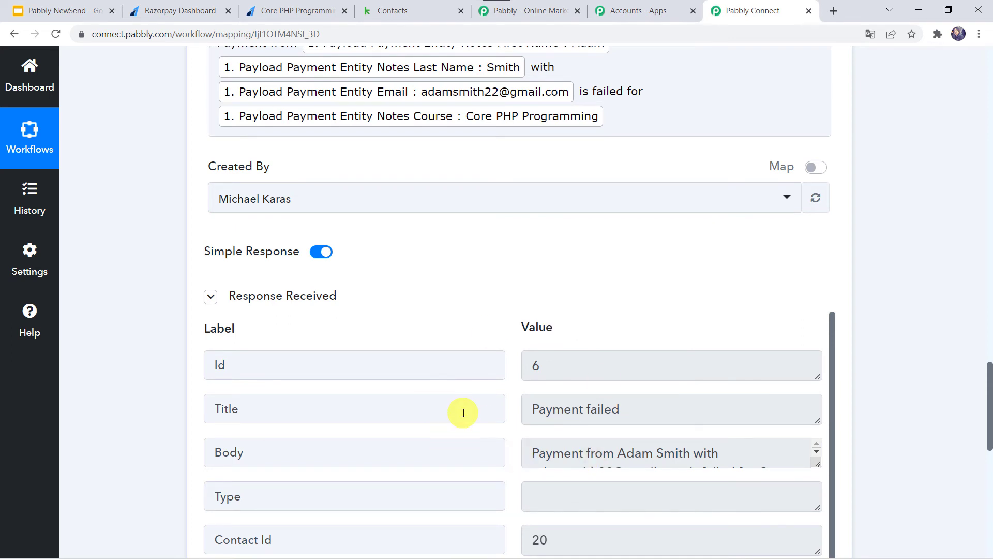
Reload the Keap Pabbly Team group and open the contact's record to confirm the new failed-payment note.
click(425, 8)
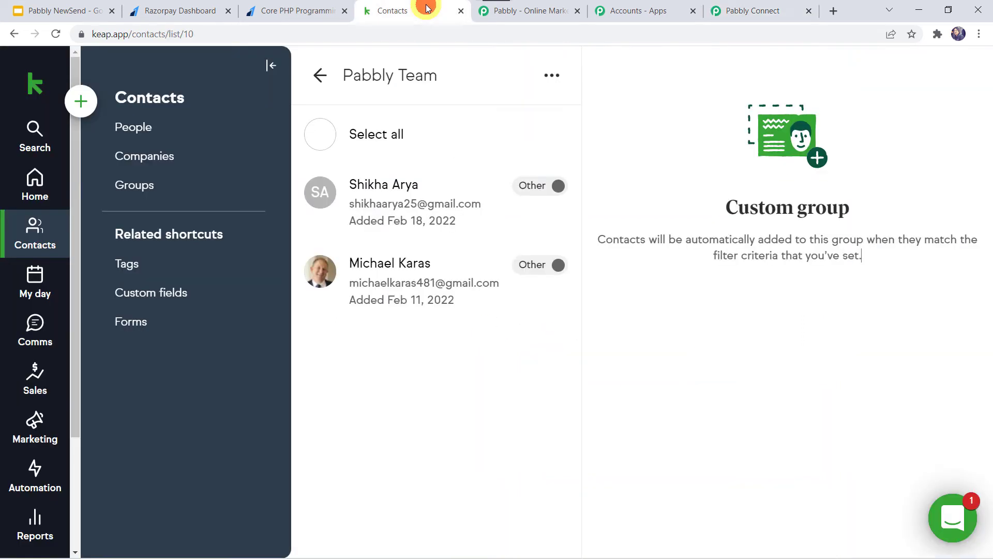
click(56, 33)
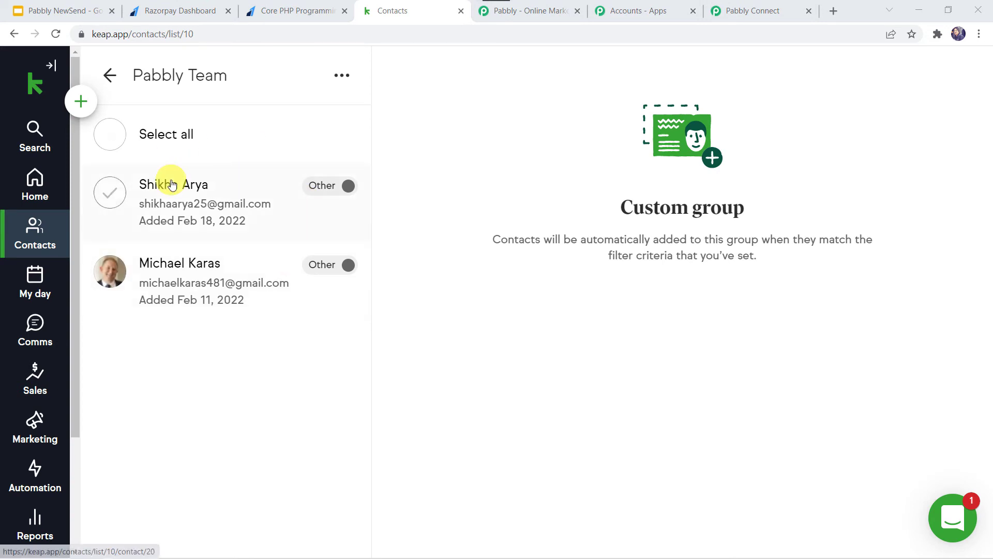
click(181, 186)
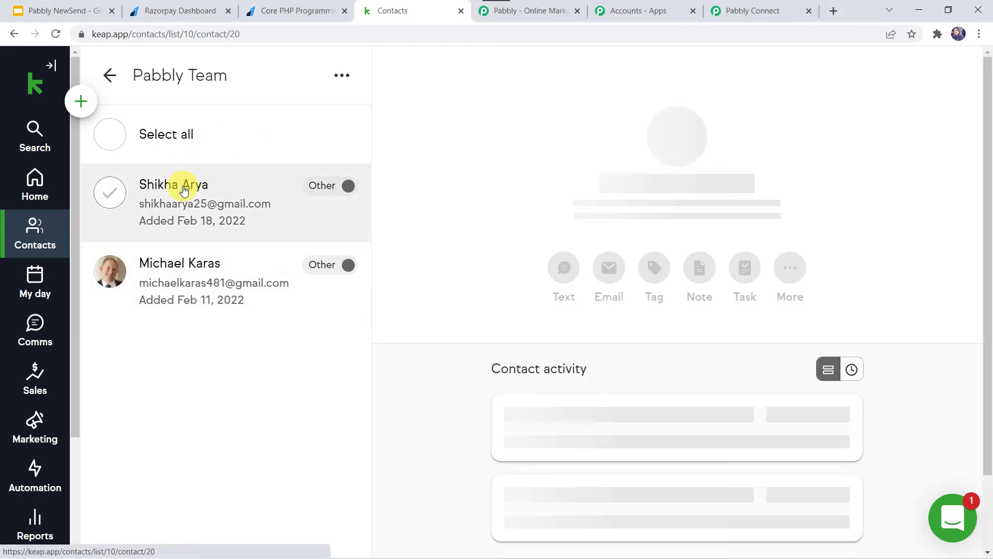
scroll(515, 324, down, 1)
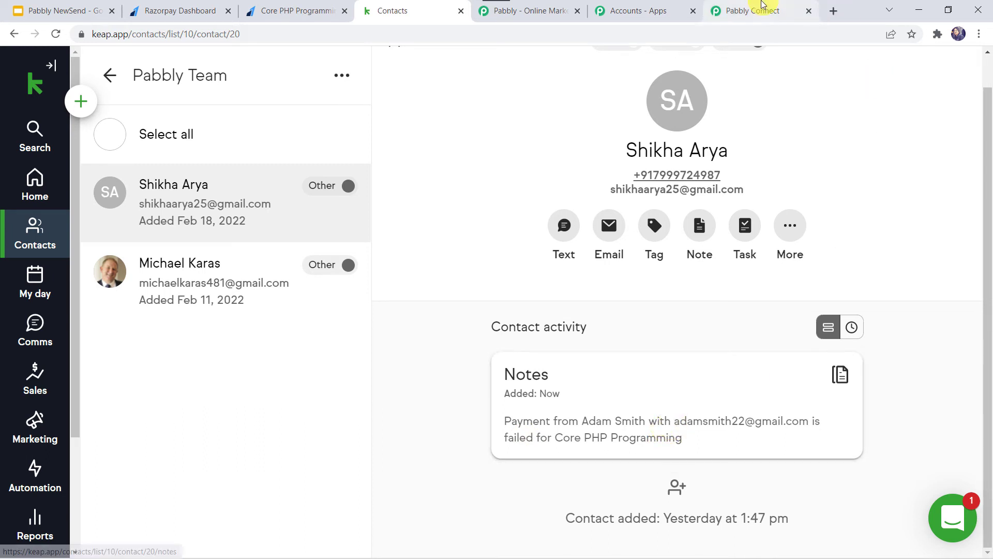
click(755, 8)
Insert 'email:' after 'with' in the note Description.
scroll(238, 182, up, 3)
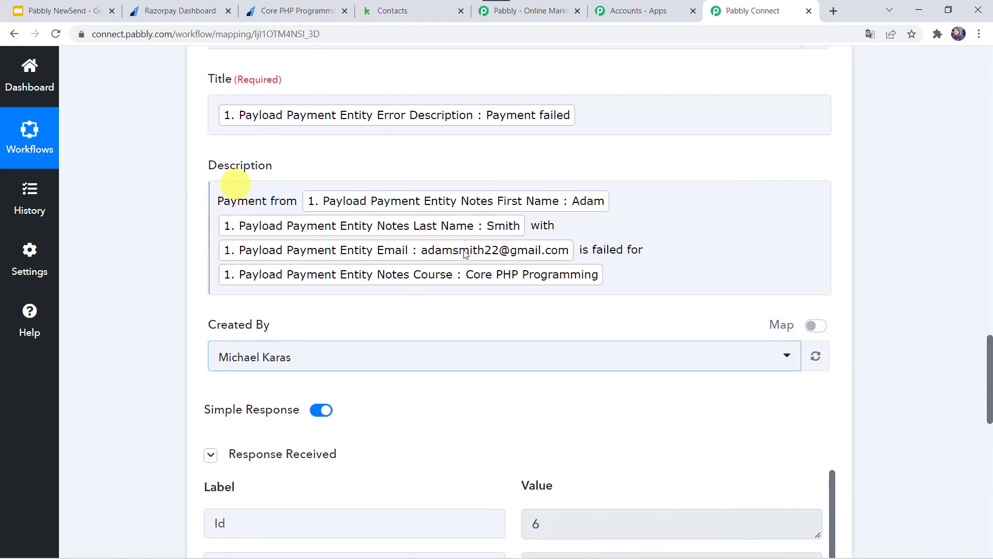
click(557, 219)
text(email:)
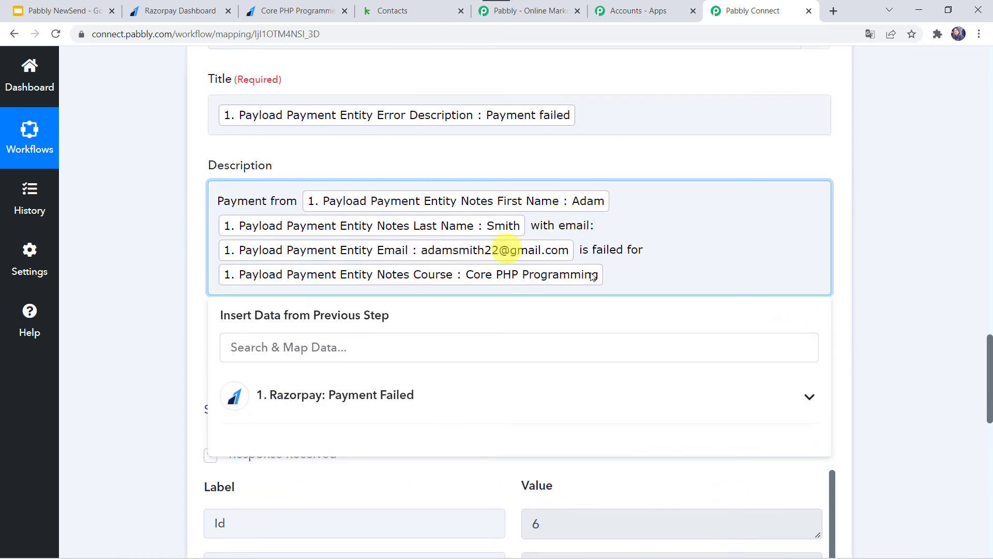
scroll(100, 383, down, 6)
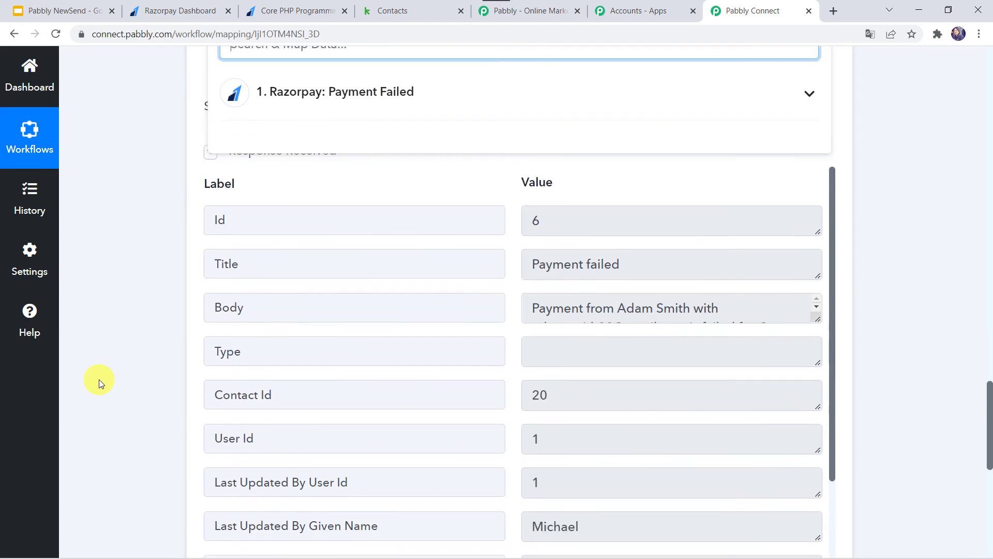
scroll(100, 384, up, 4)
click(100, 383)
scroll(98, 380, down, 1)
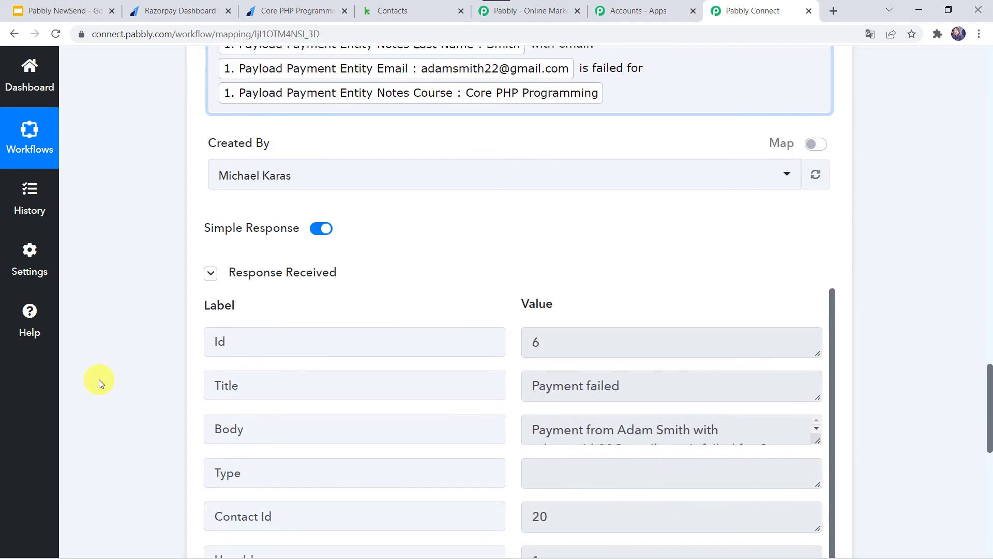
scroll(98, 380, down, 1)
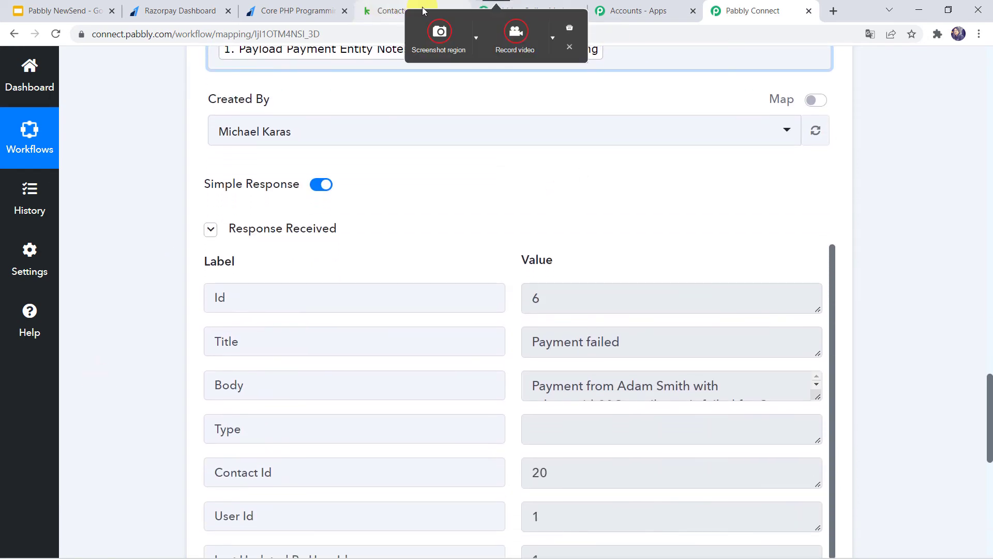
Check the Keap contact's note, save the Create Note action, and go to the Razorpay payment page.
click(419, 11)
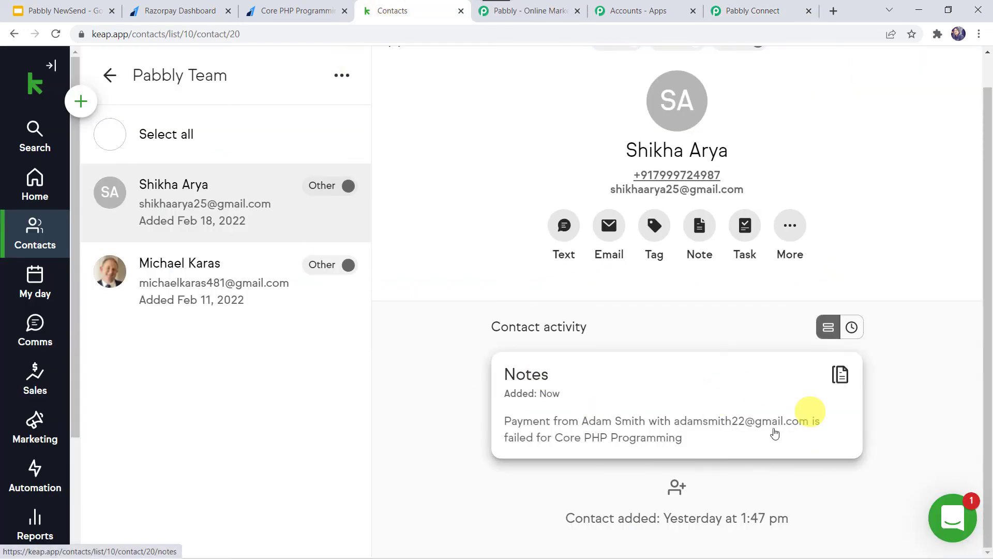
click(759, 10)
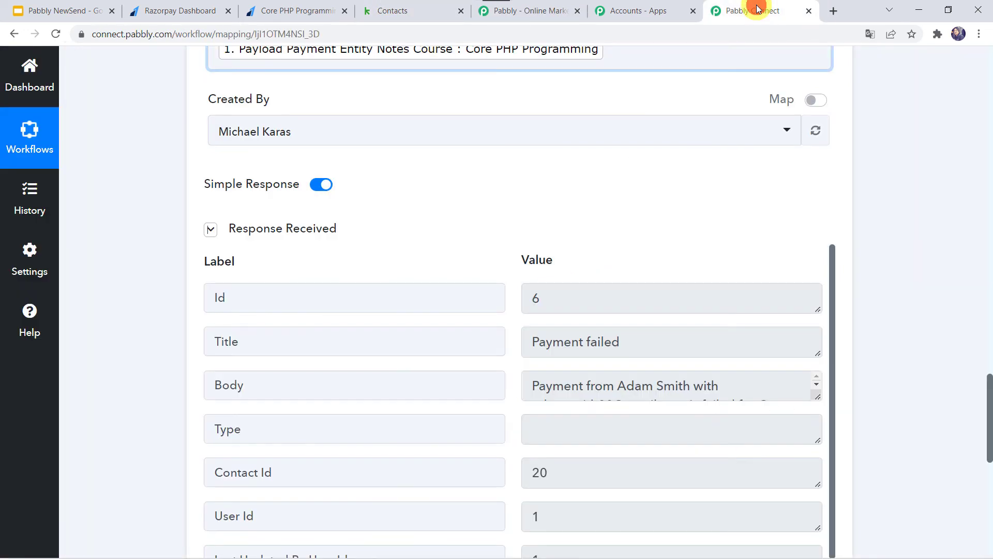
scroll(132, 387, down, 5)
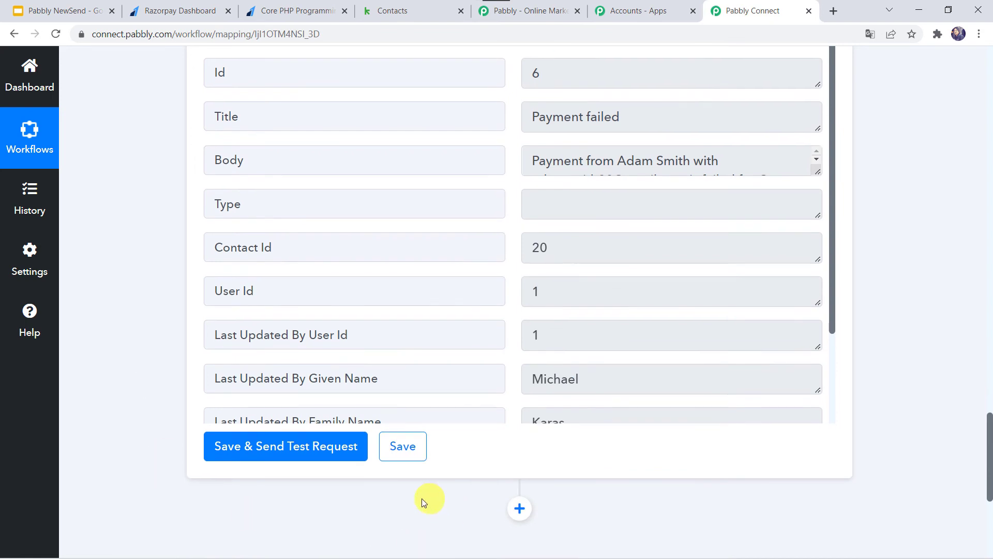
click(413, 453)
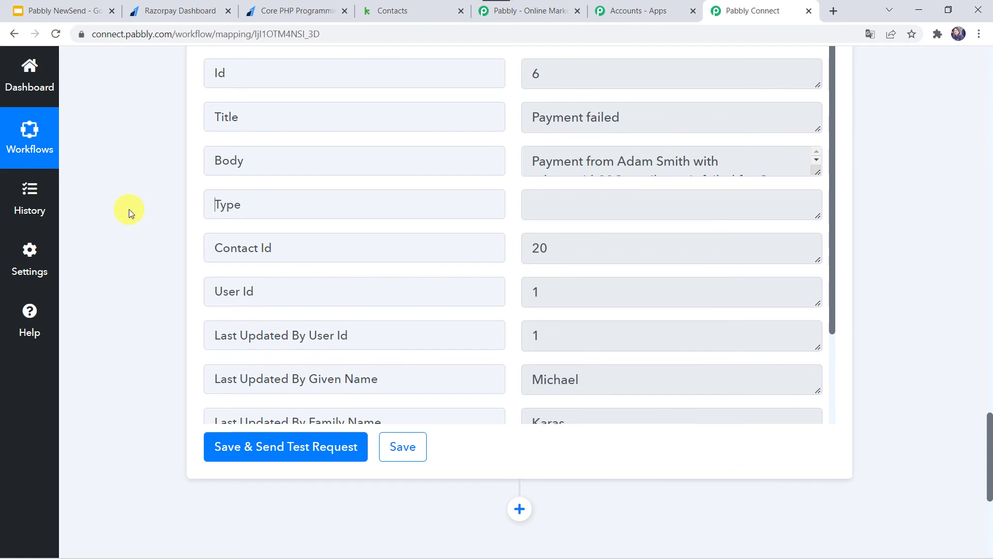
click(293, 8)
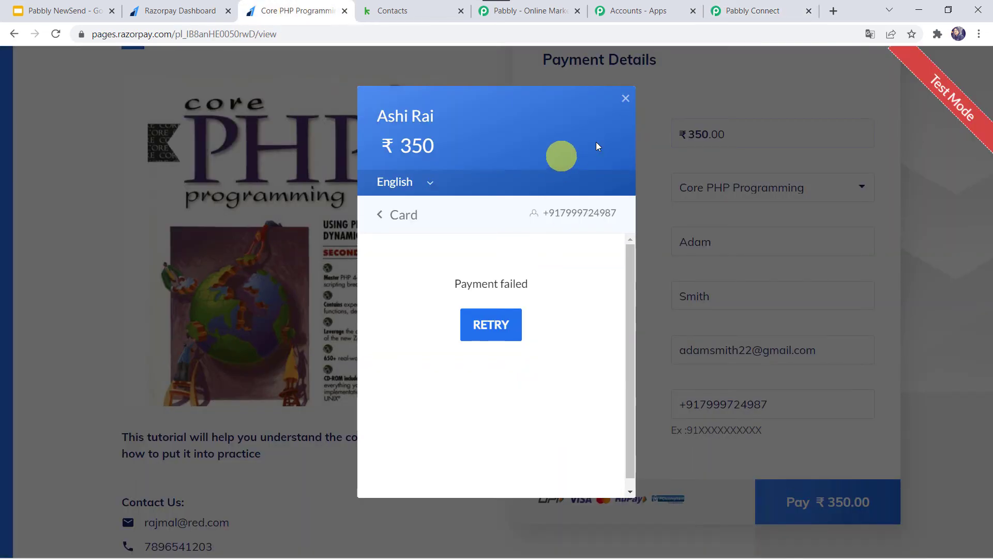
Dismiss the failed-payment message, reload the page and choose Core PHP Programming.
click(627, 93)
click(439, 33)
key(Return)
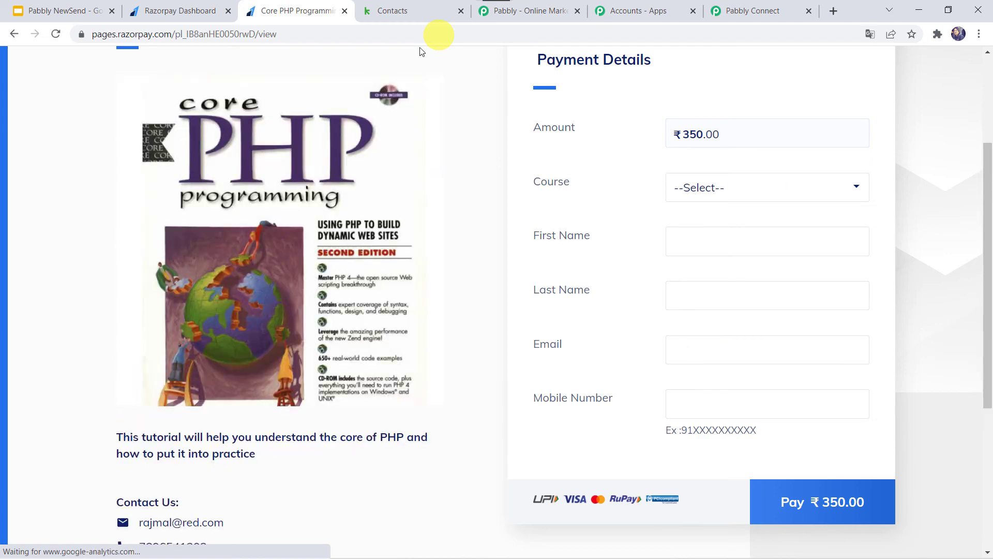
click(704, 193)
click(706, 227)
Enter the customer's first and last name, e-mail and mobile, then start the ₹350 checkout.
click(697, 240)
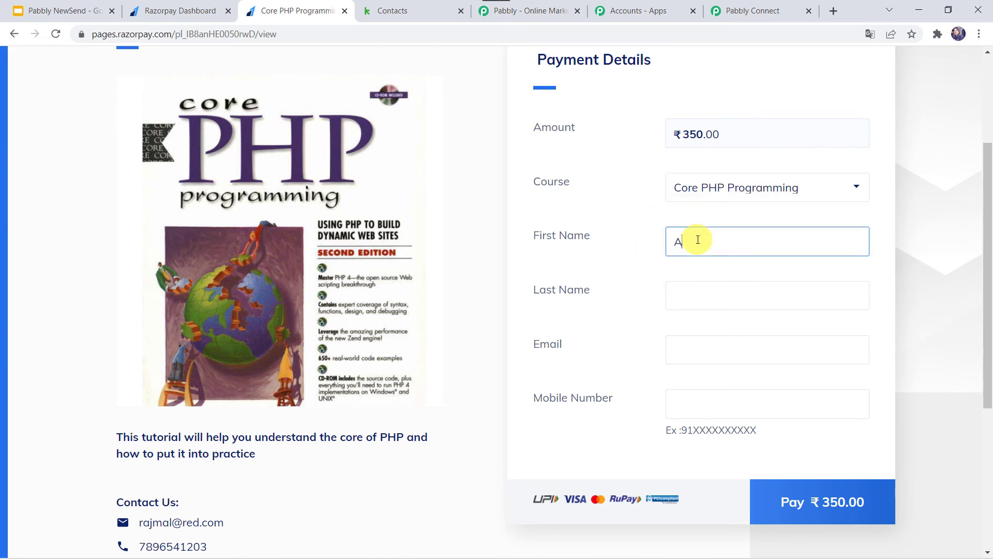
key(Tab)
text(Jain)
key(Tab)
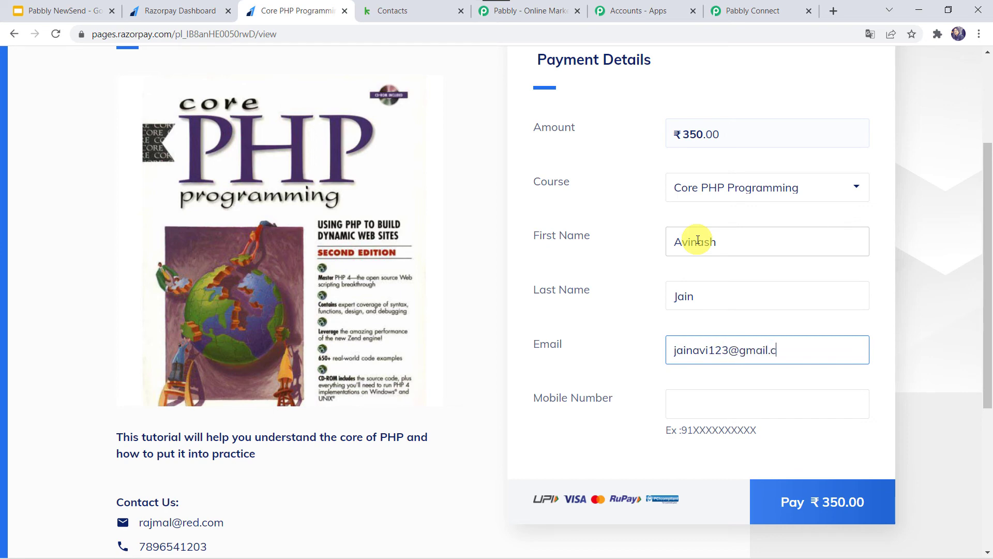
key(Tab)
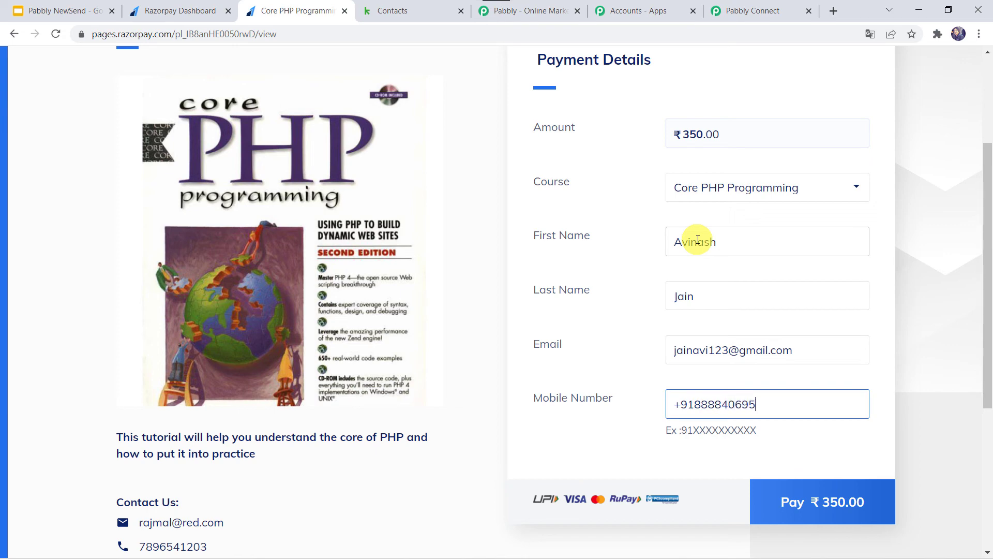
click(828, 506)
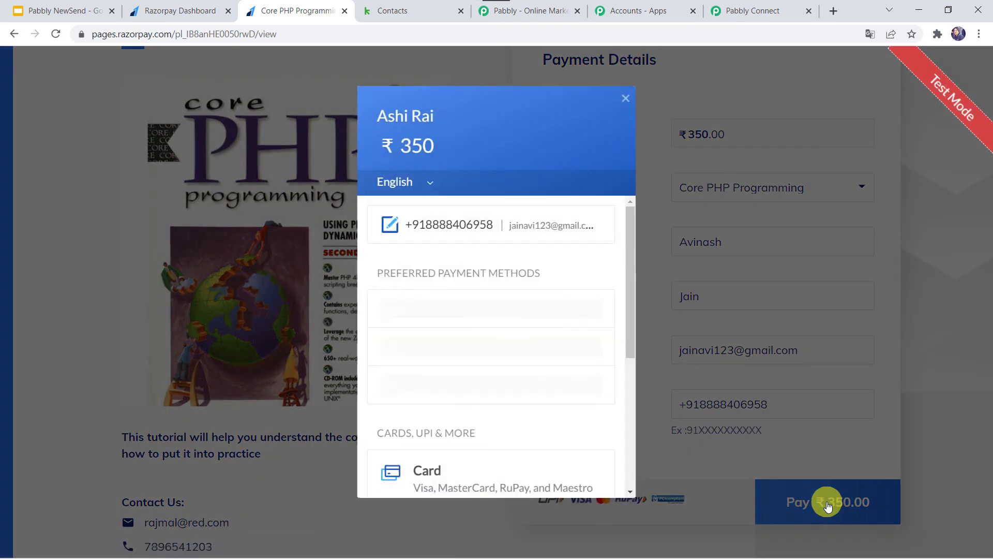
Pay ₹350 by card using the saved test Visa card and its CVV.
click(436, 467)
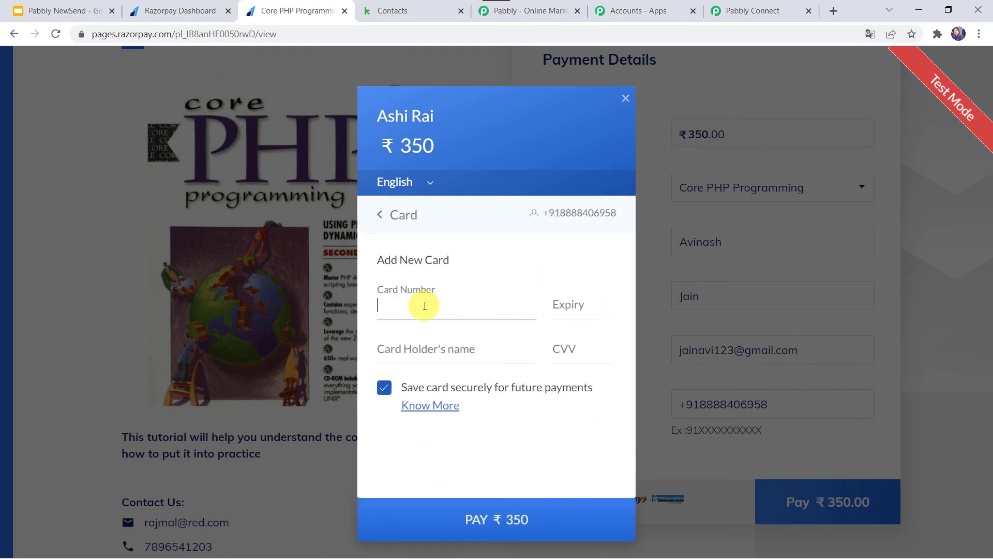
click(424, 306)
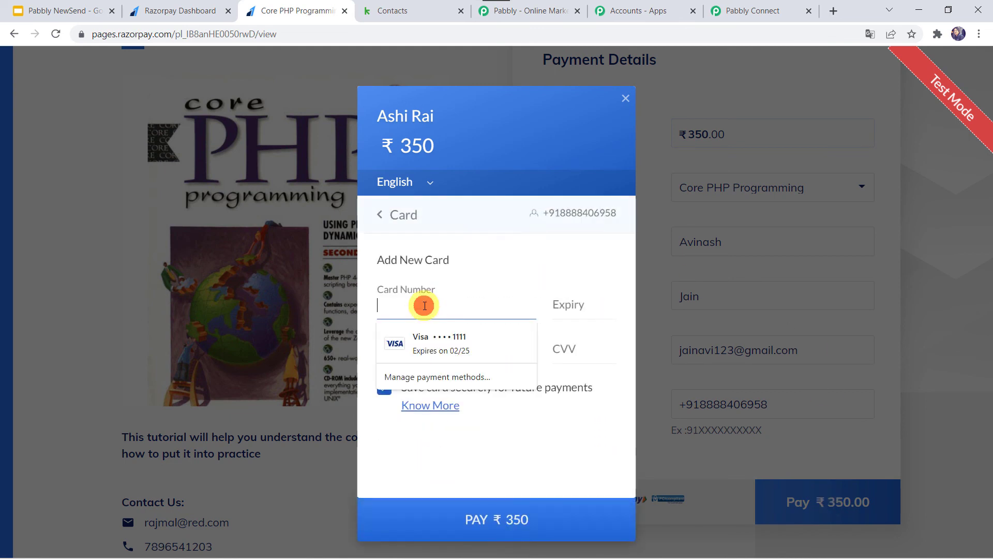
click(434, 353)
text(123)
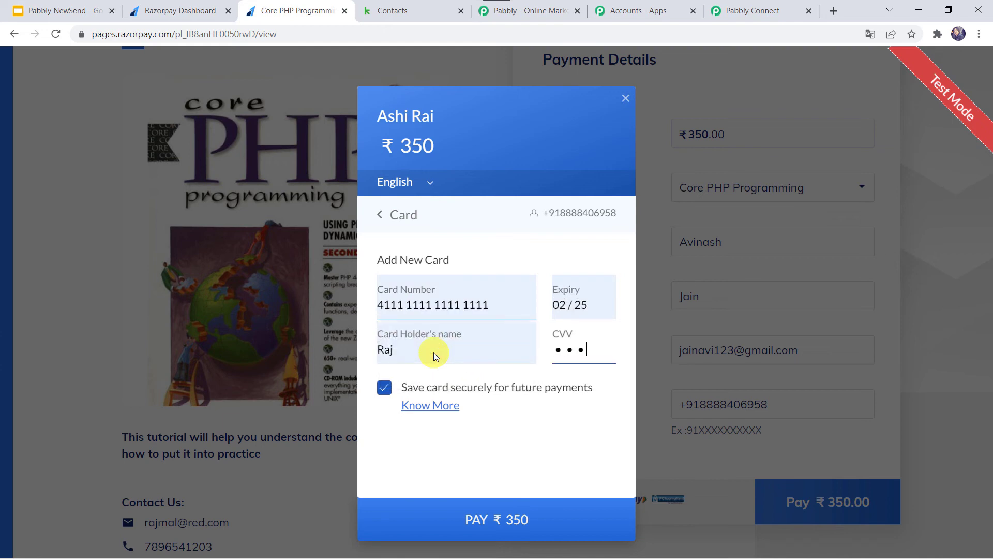
click(445, 518)
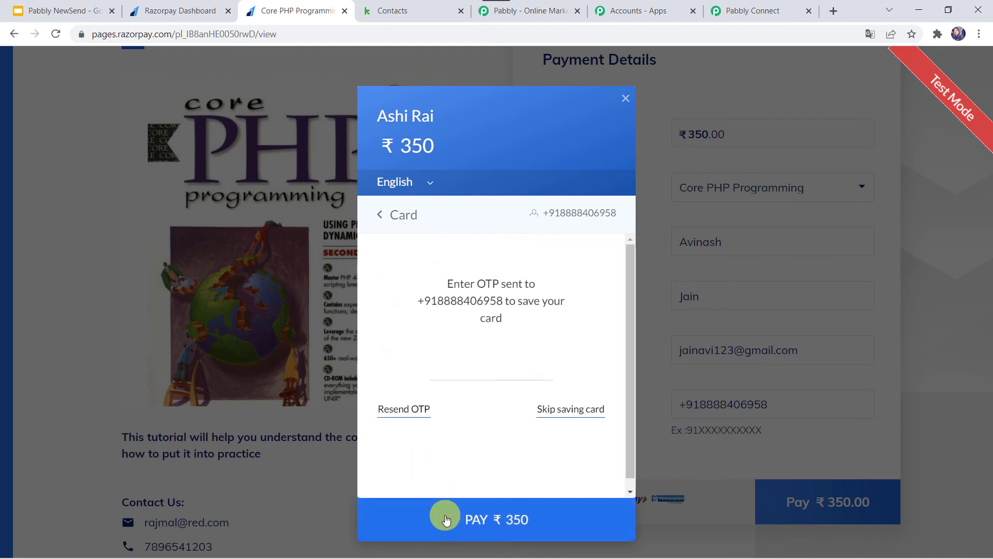
Skip saving the card and mark the test payment as Failure on the demo bank page.
click(565, 407)
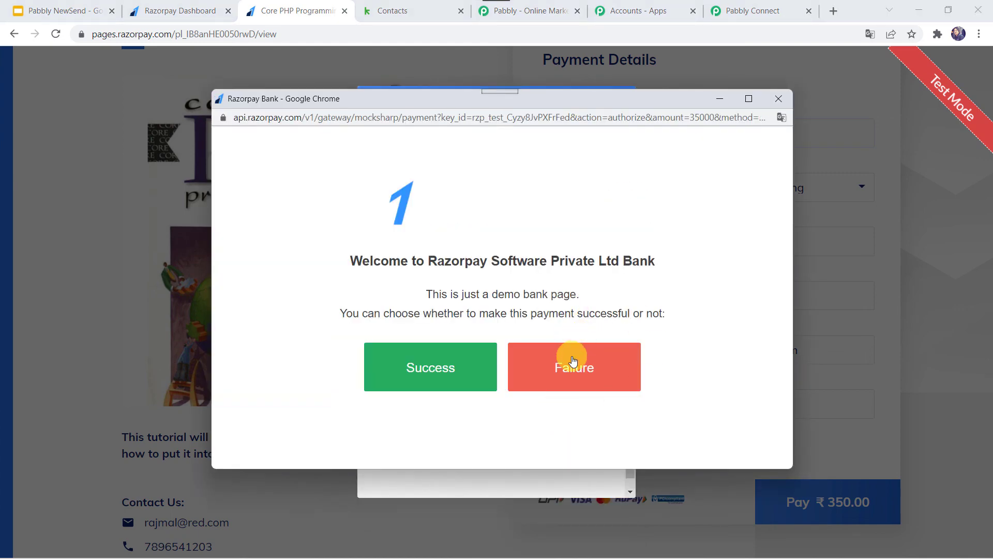
click(590, 367)
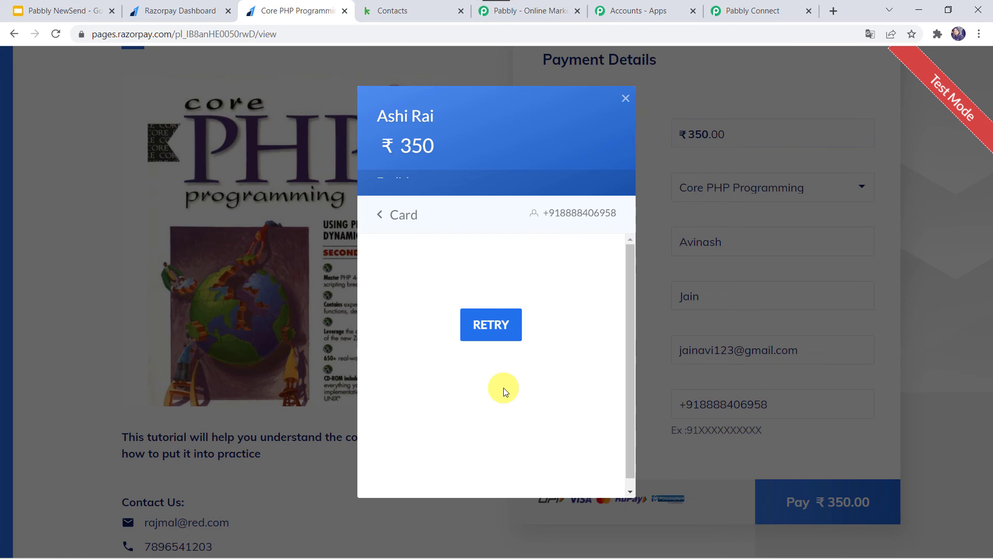
click(399, 7)
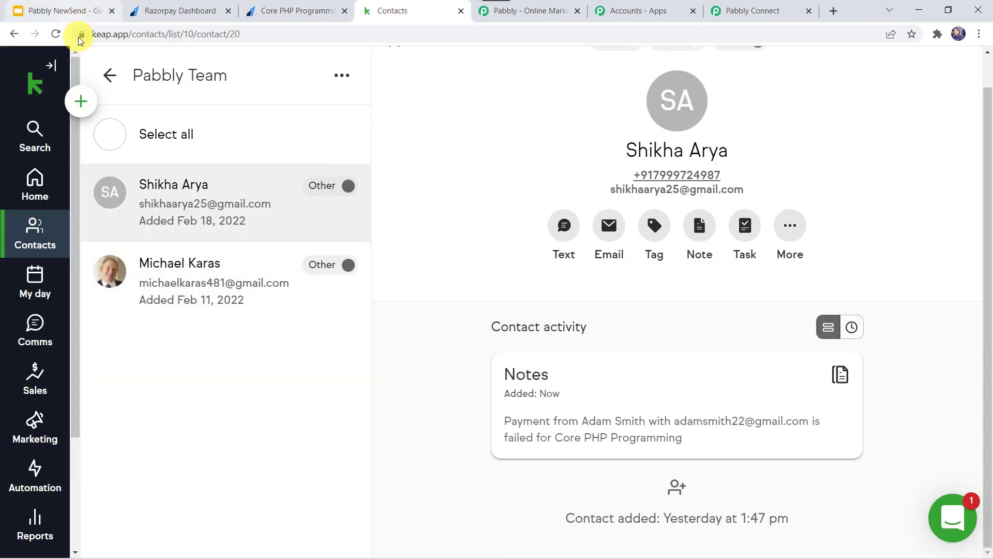
Reload the Keap contact and open all notes, showing the second Core PHP Programming failed-payment note.
click(57, 33)
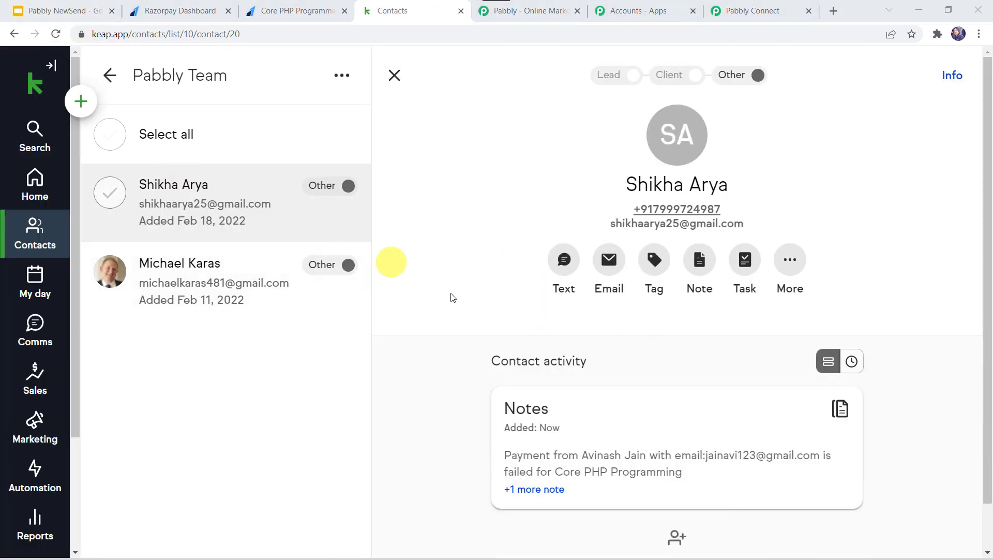
scroll(450, 294, down, 1)
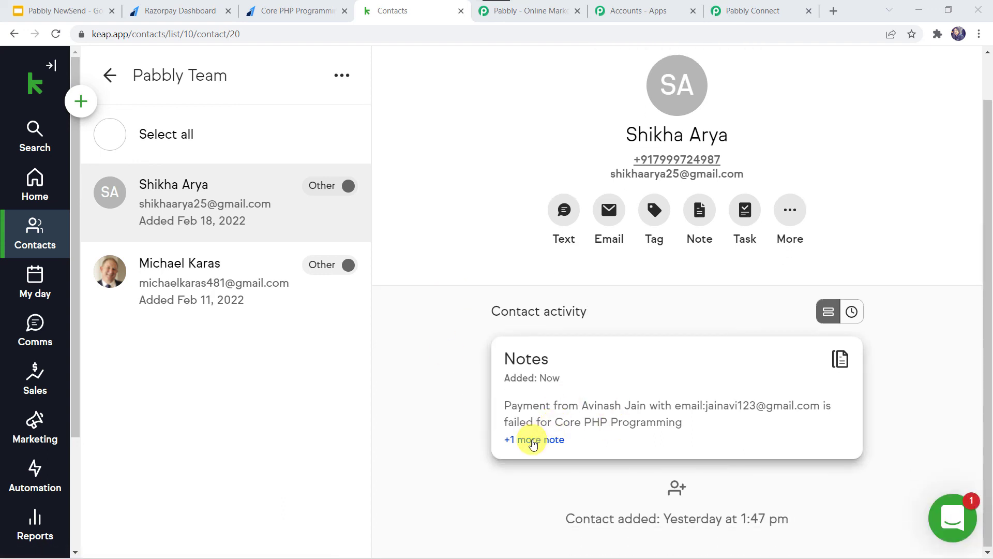
click(532, 439)
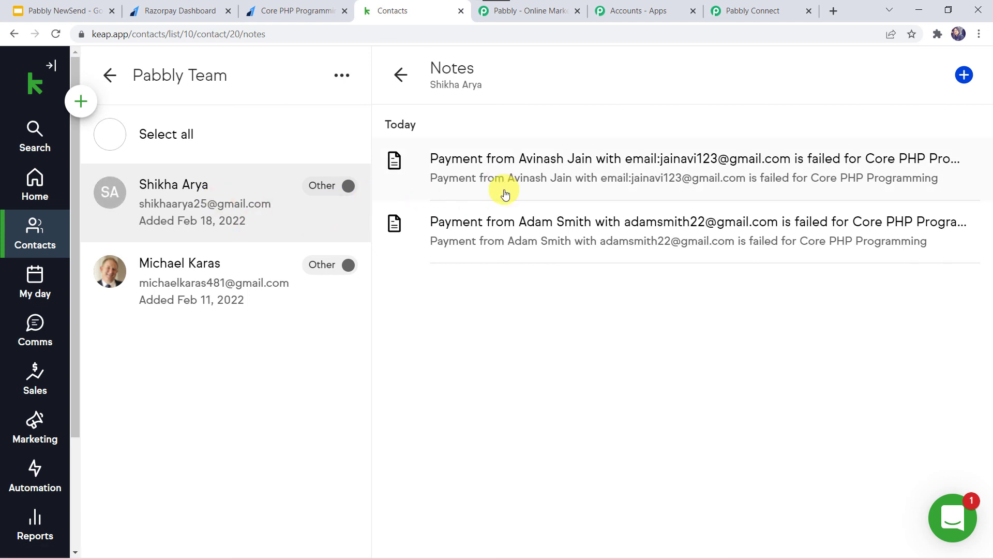
click(763, 15)
Collapse the Keap Create Note and Razorpay Payment Failed cards to show the whole switched-on workflow.
scroll(149, 228, up, 10)
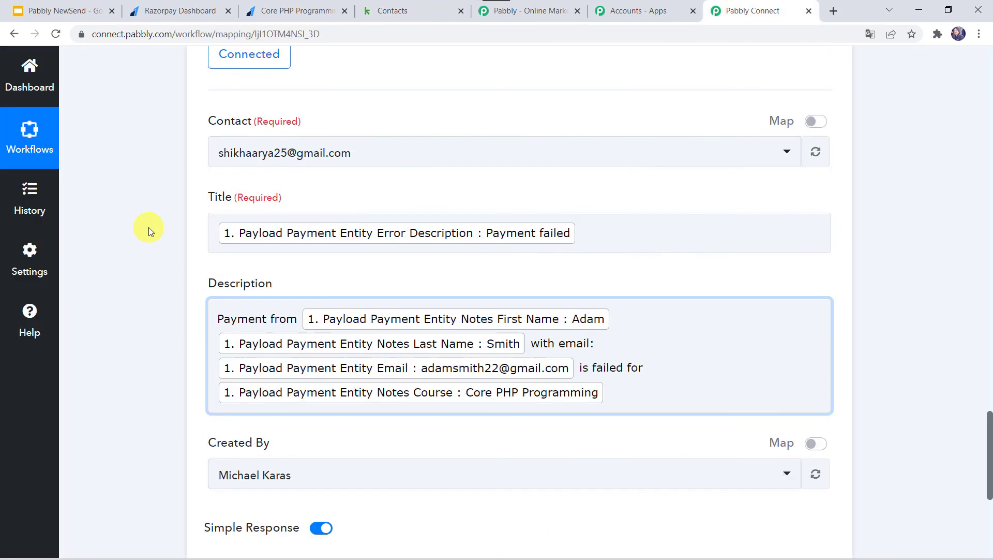
click(433, 67)
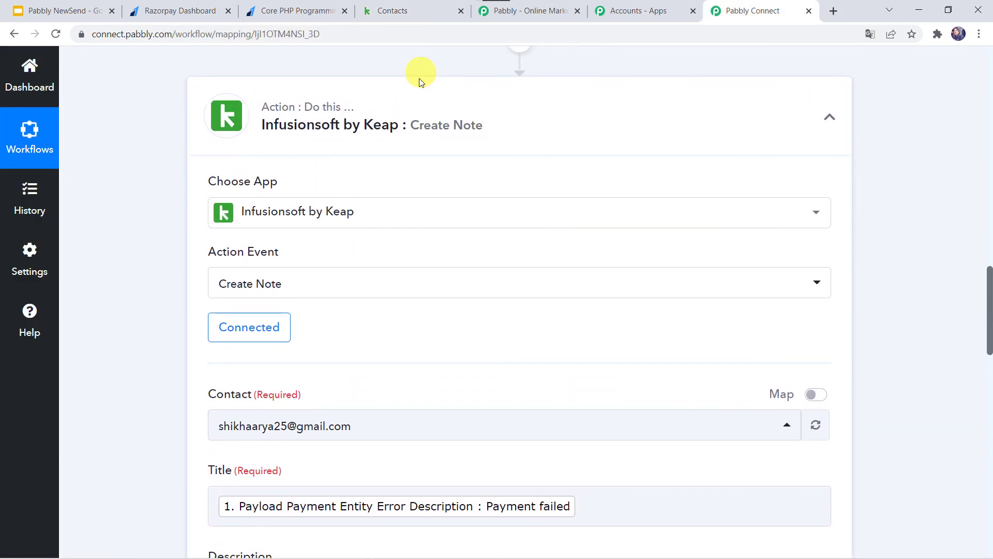
scroll(417, 85, up, 15)
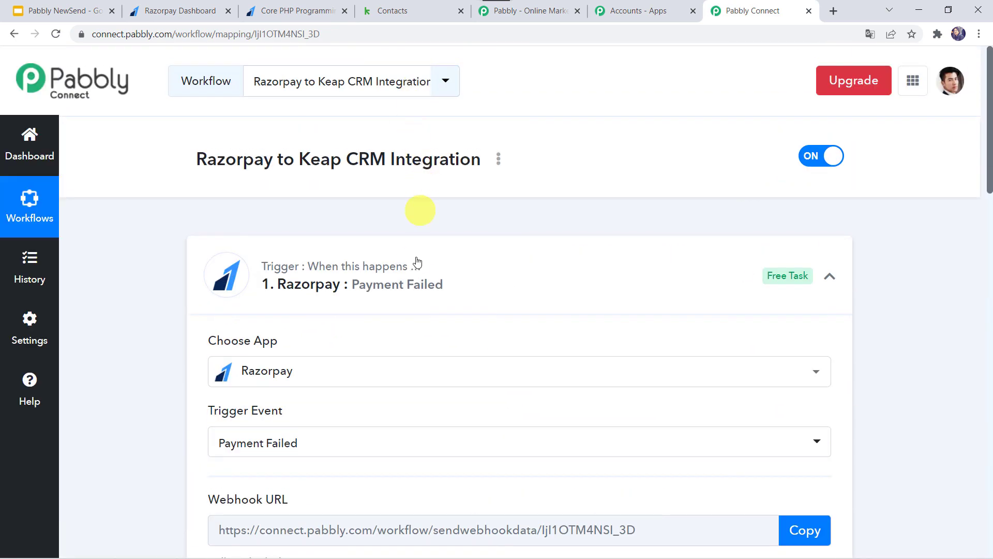
click(416, 263)
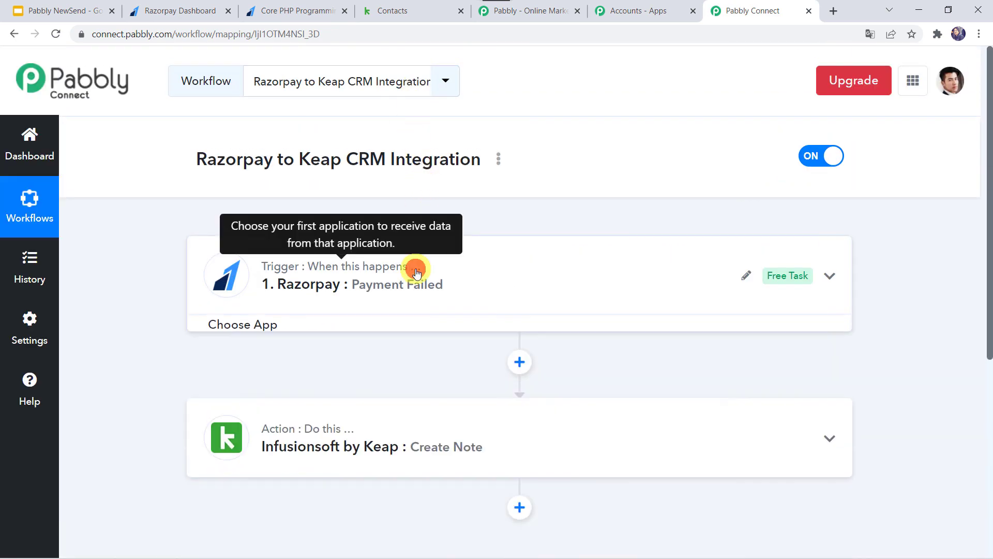